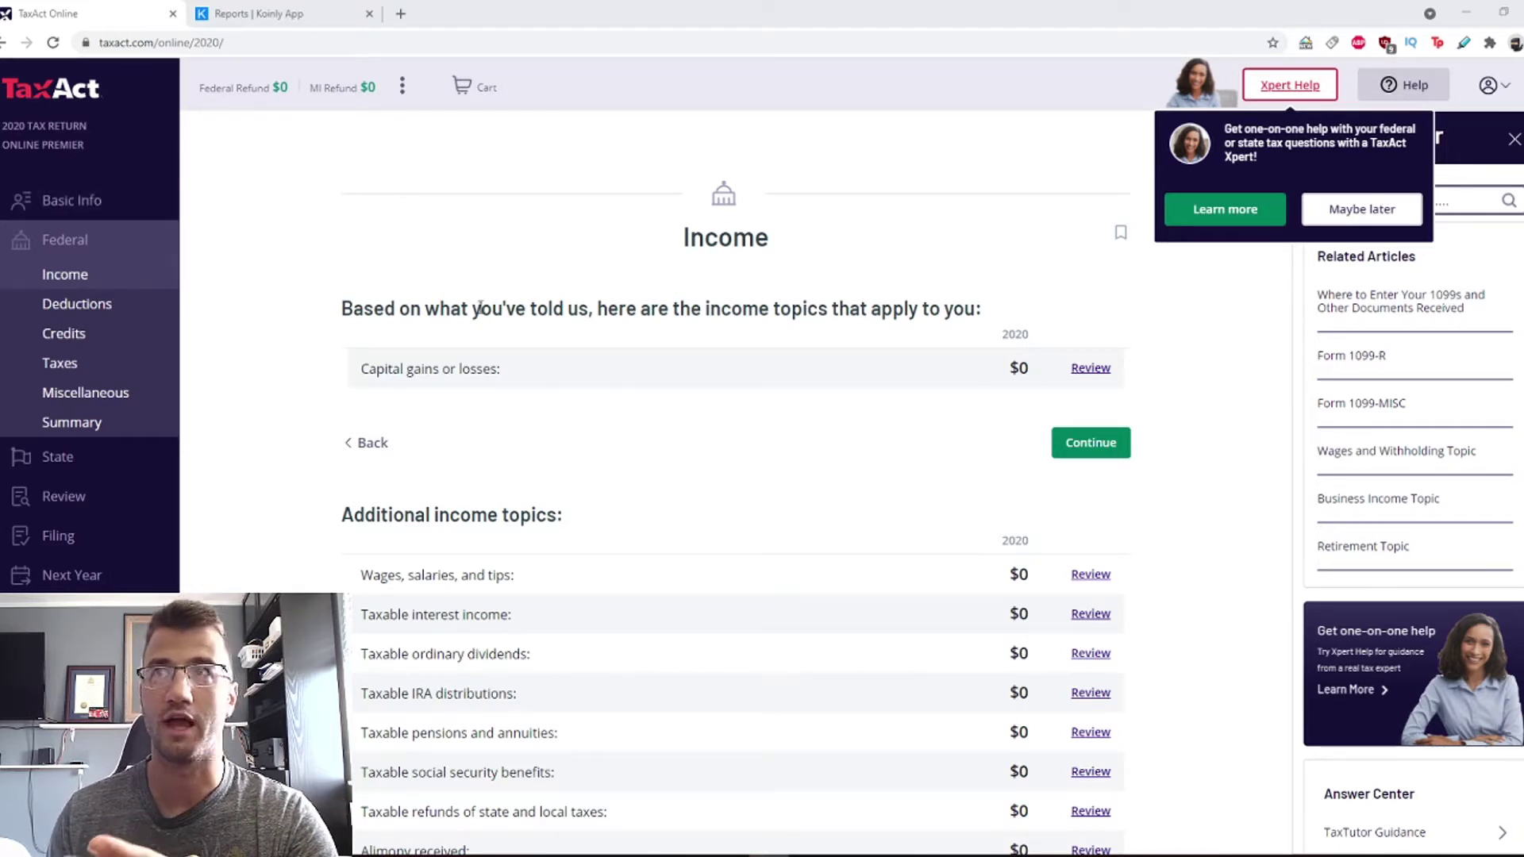
Scroll through the federal Income page's Additional income topics, where capital gains or losses shows $0
{"action": "scroll", "coordinate": [606, 421], "scroll_direction": "down", "scroll_amount": 5}
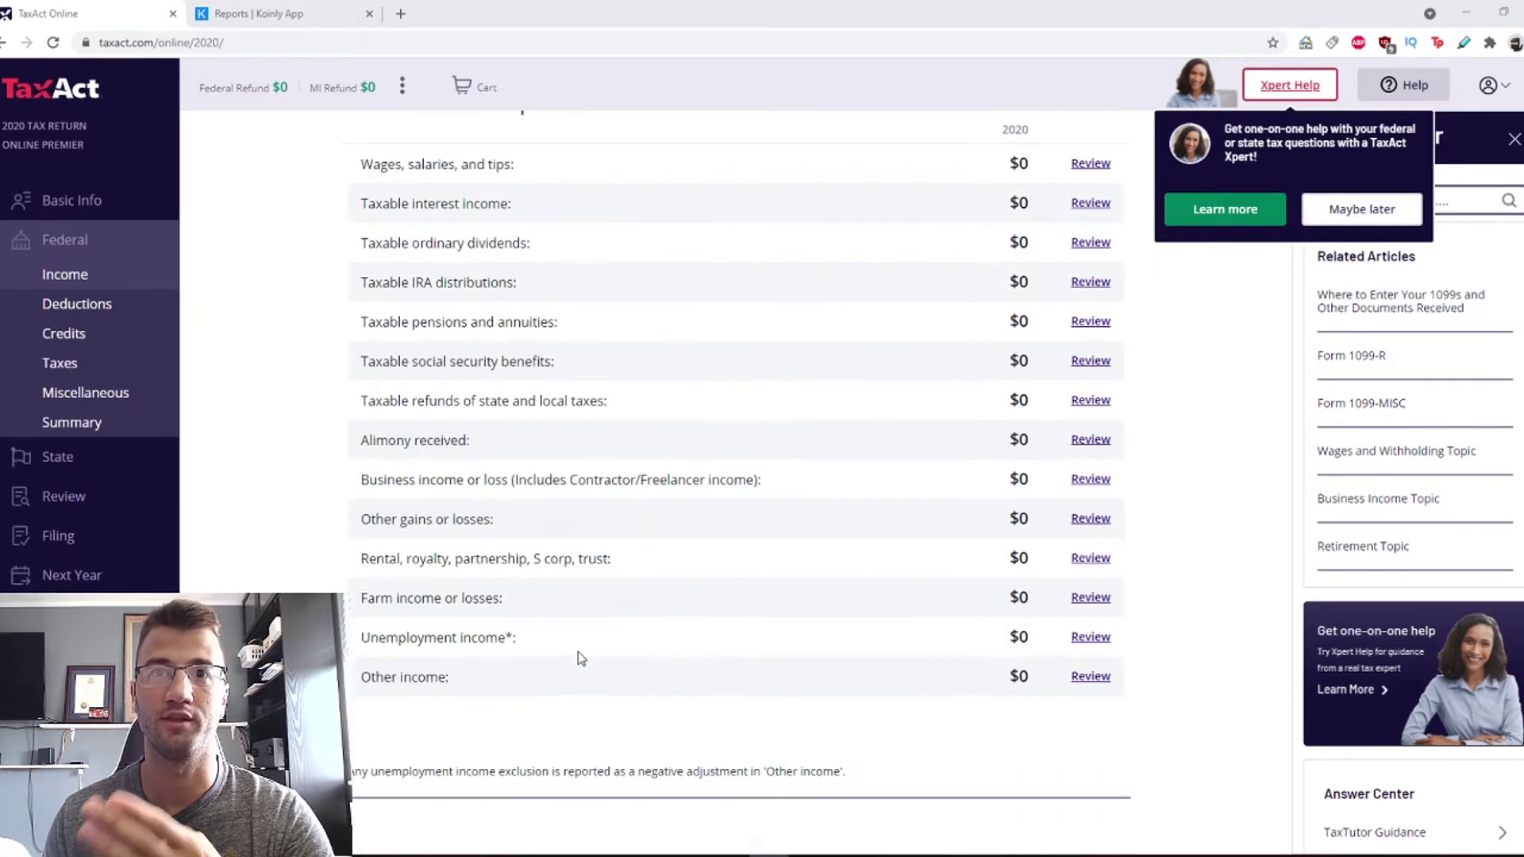
Review the Capital gains or losses topic and begin a new Form 8949 attachment
{"action": "left_click_drag", "start_coordinate": [1064, 680], "coordinate": [1116, 686]}
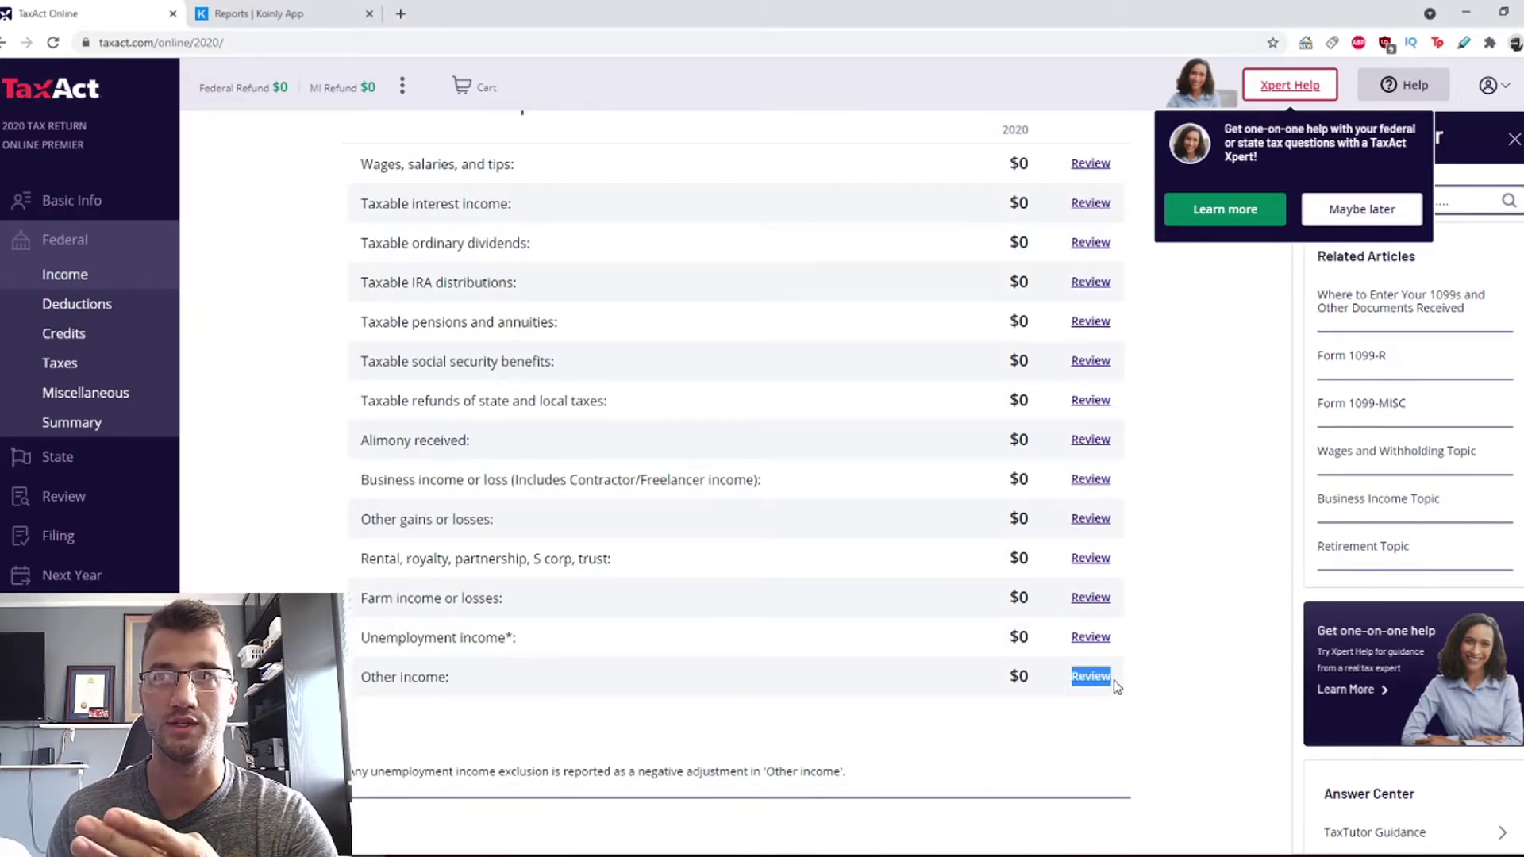
{"action": "scroll", "coordinate": [1115, 703], "scroll_direction": "up", "scroll_amount": 5}
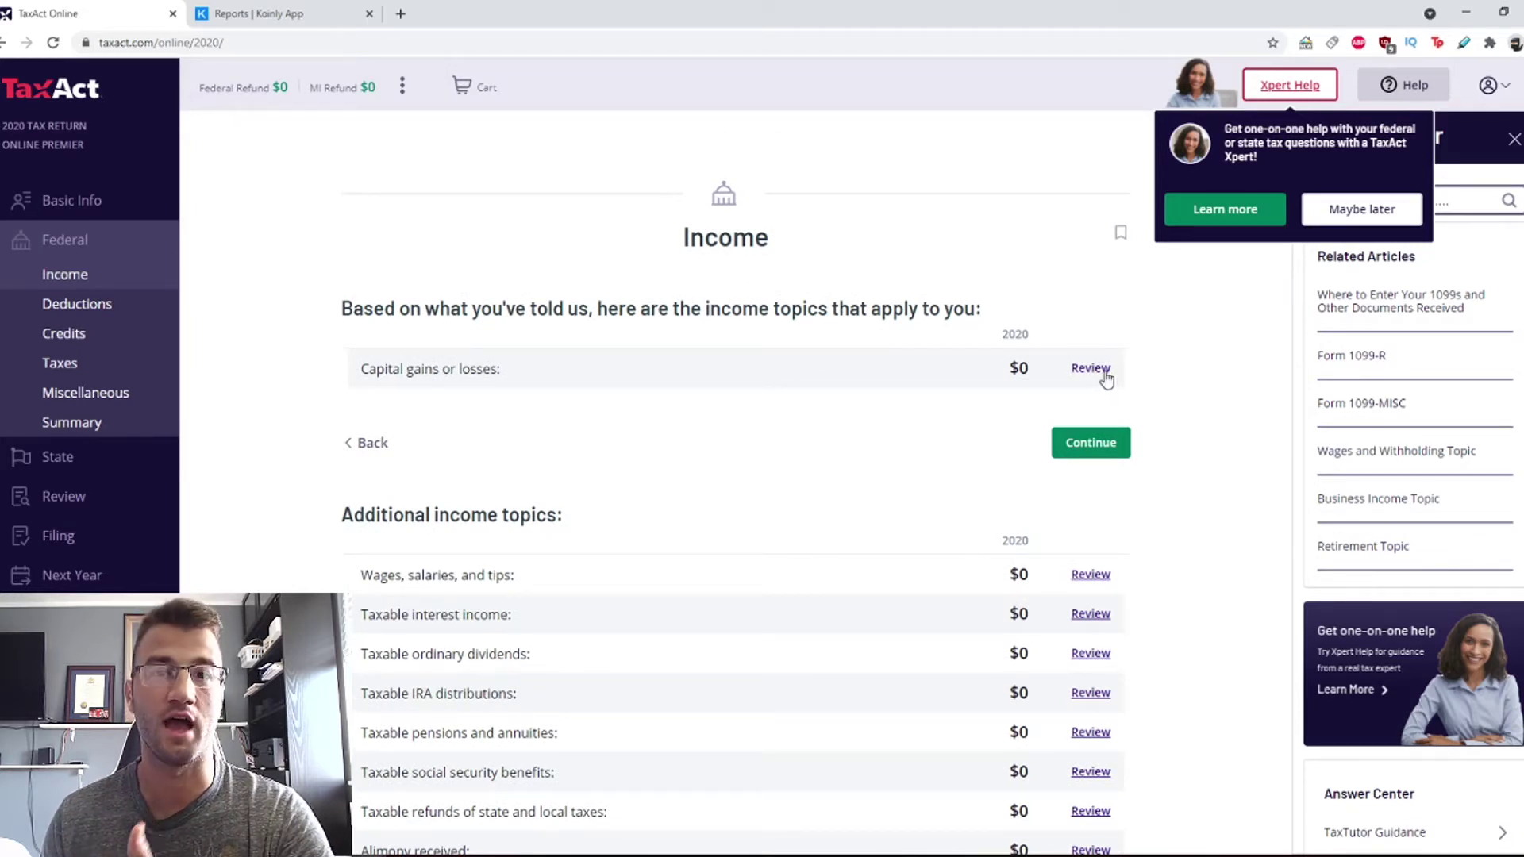
{"action": "left_click", "coordinate": [1106, 380]}
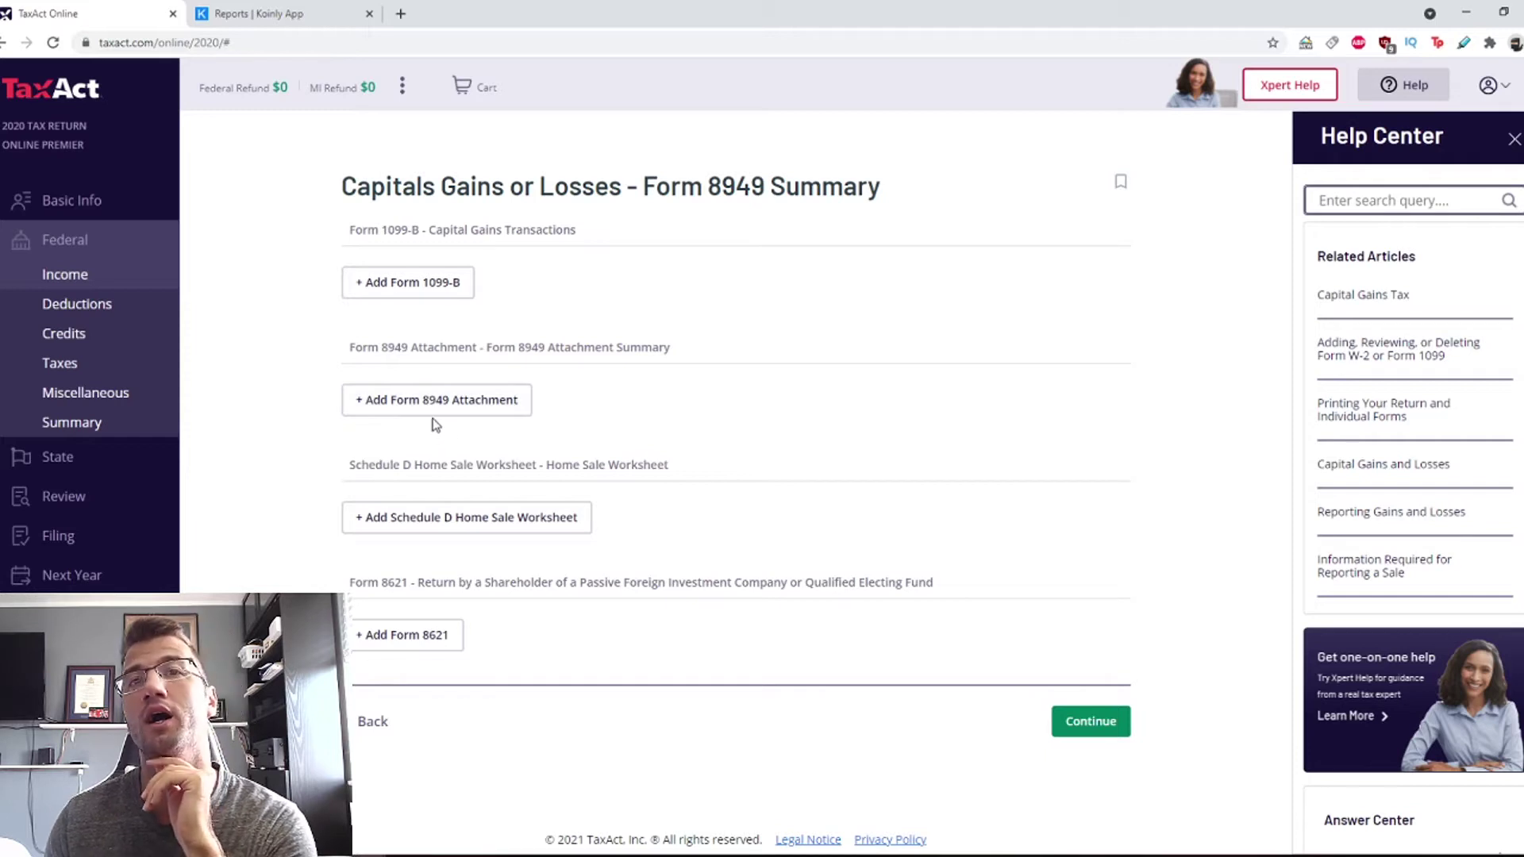
{"action": "left_click", "coordinate": [450, 406]}
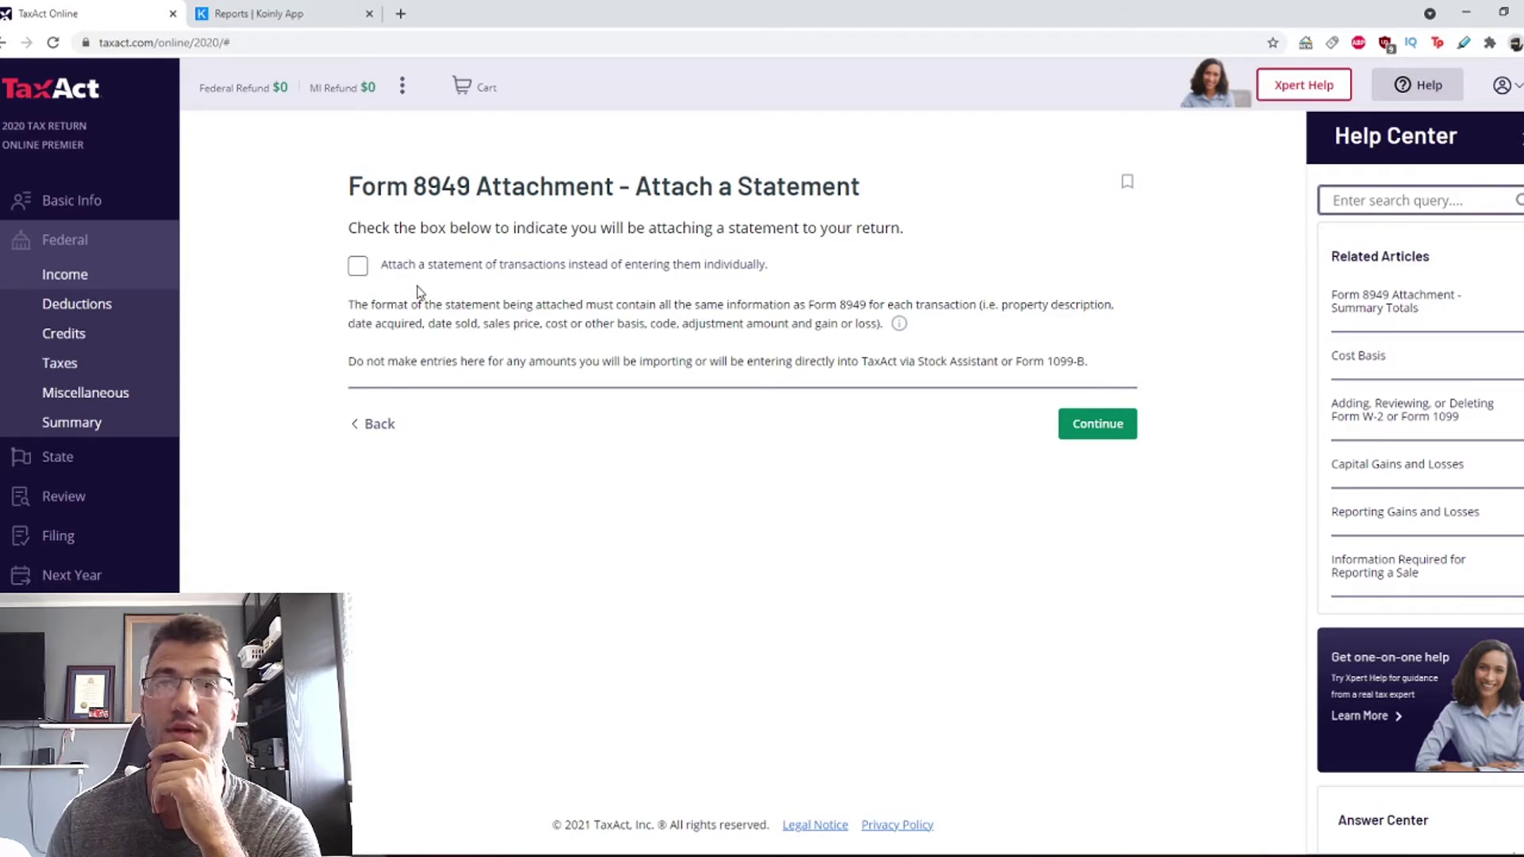
Choose to attach a statement of transactions and enter 'koinly' as the brokerage name
{"action": "left_click", "coordinate": [358, 266]}
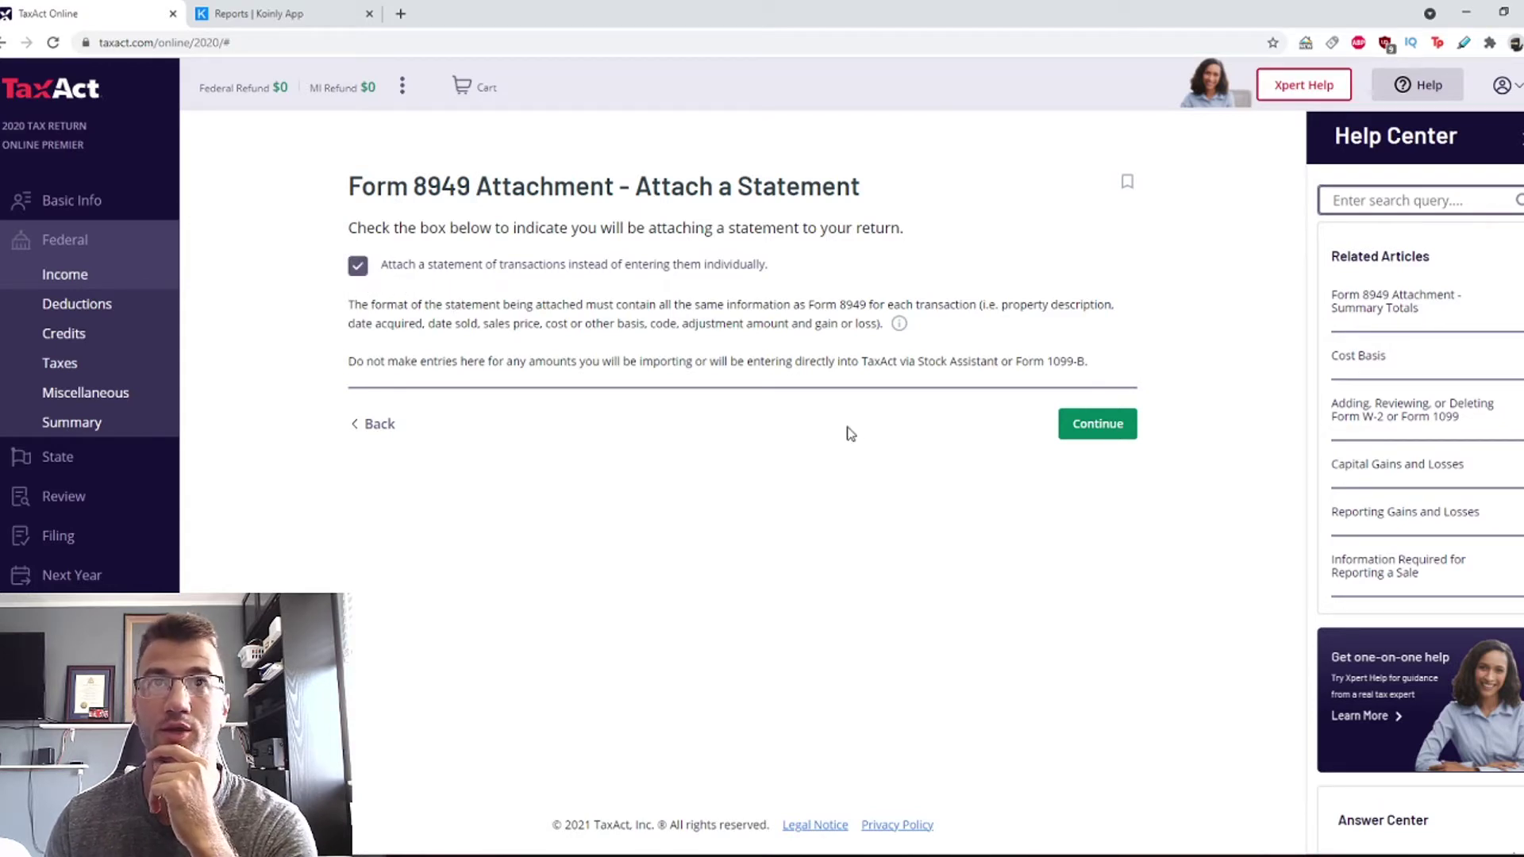
{"action": "left_click", "coordinate": [1094, 427]}
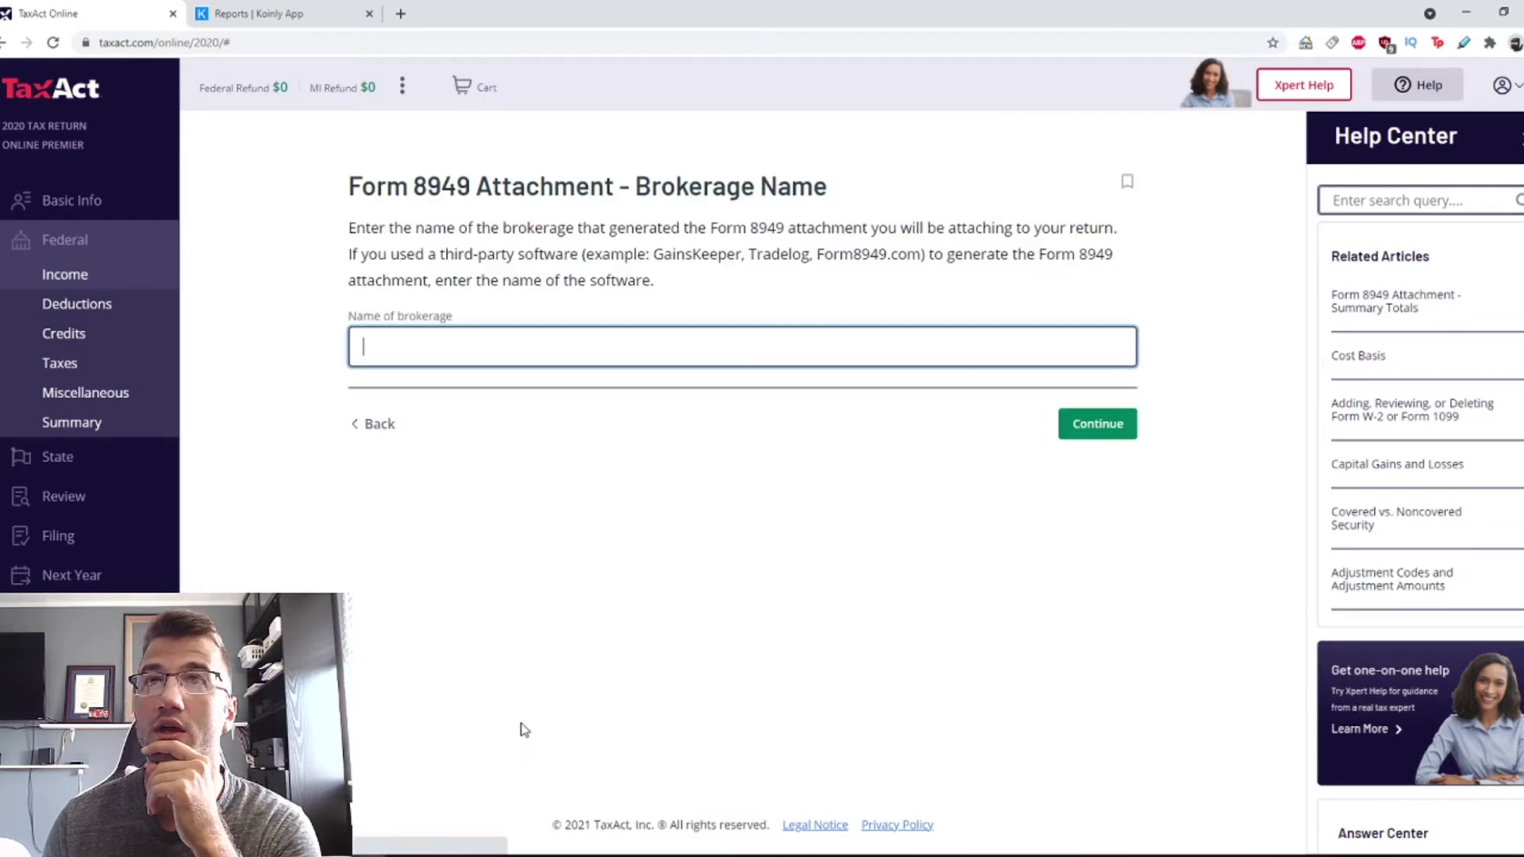
{"action": "type", "text": "koinly"}
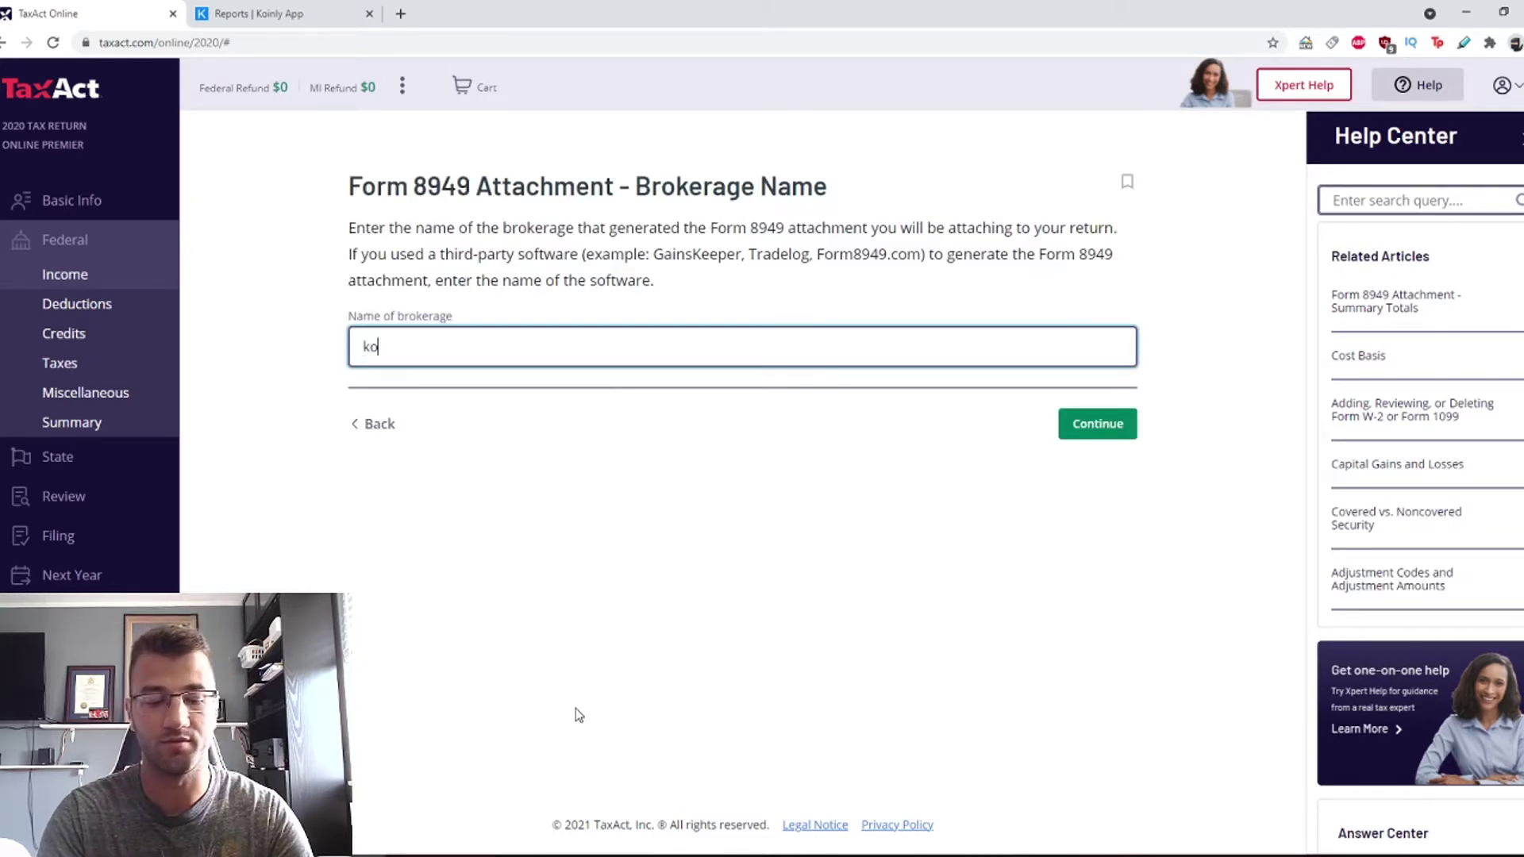
{"action": "left_click", "coordinate": [1111, 423]}
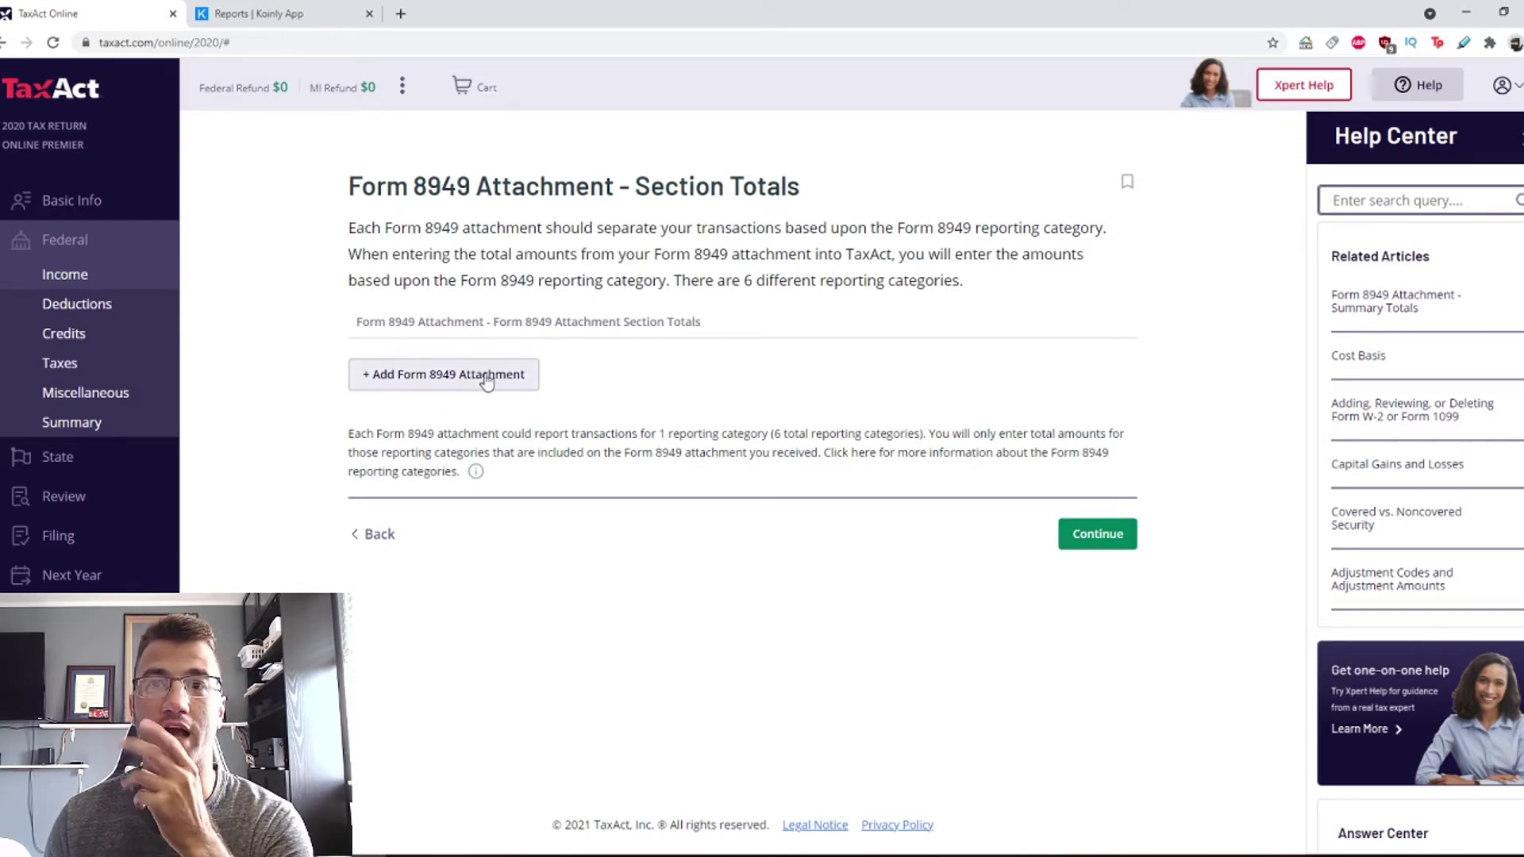
{"action": "left_click", "coordinate": [305, 13]}
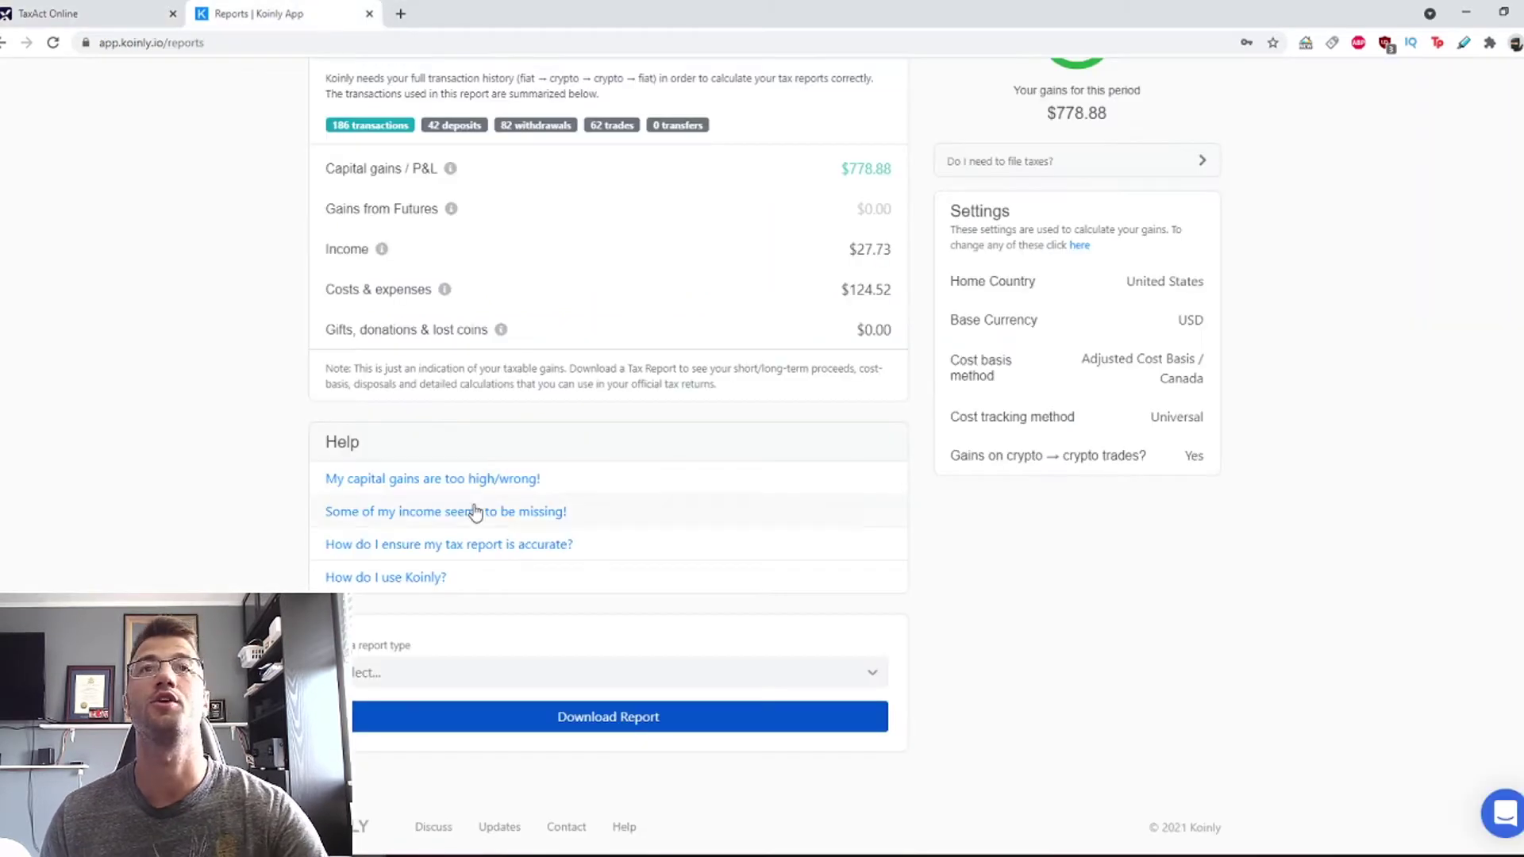
Download Koinly's 2020 Form 8949 & Schedule D tax report
{"action": "scroll", "coordinate": [479, 768], "scroll_direction": "up", "scroll_amount": 3}
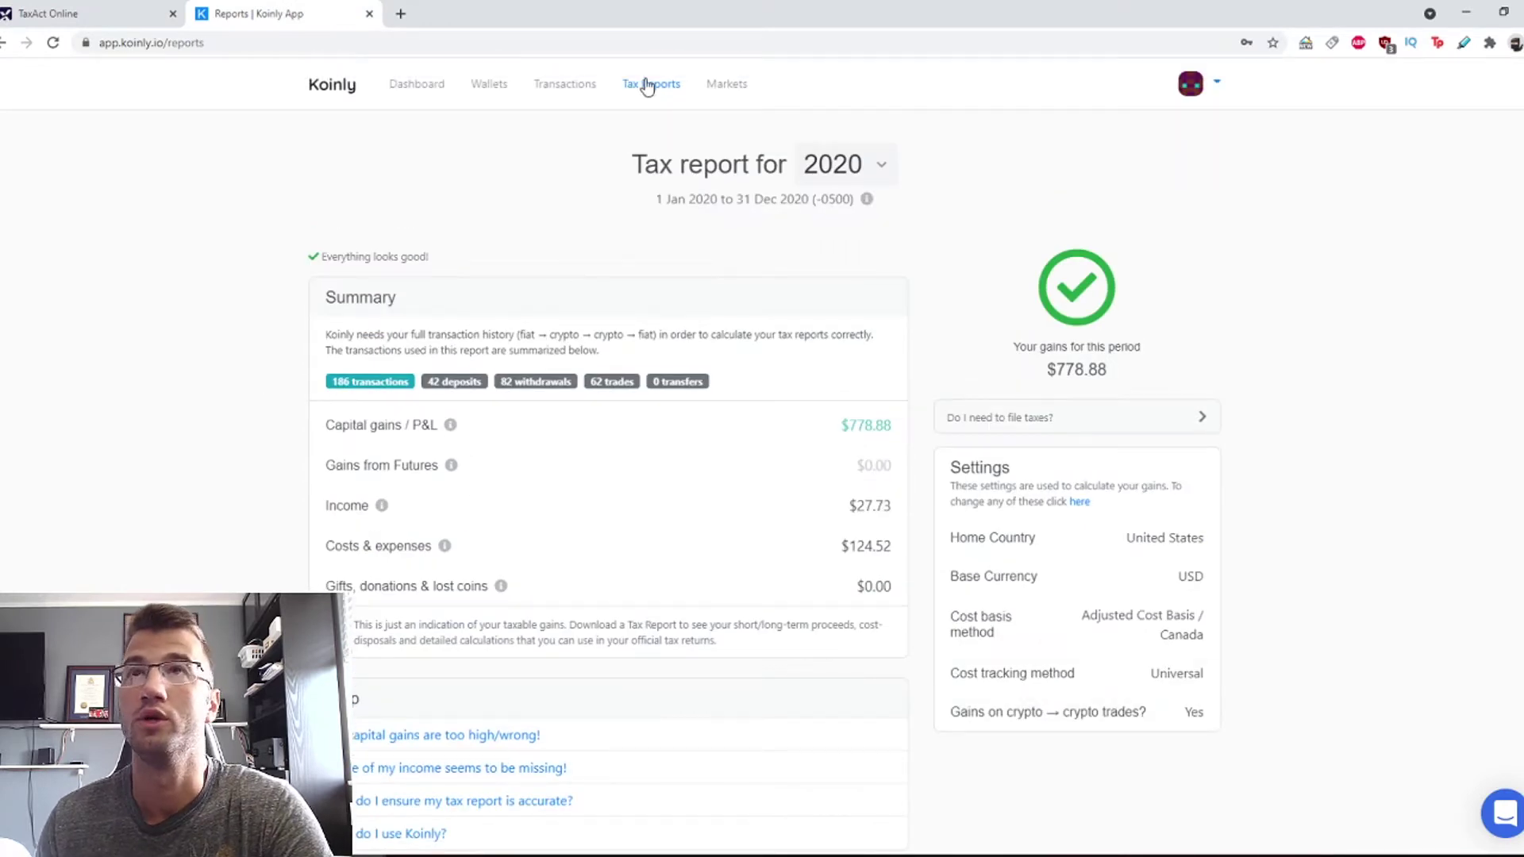
{"action": "scroll", "coordinate": [564, 697], "scroll_direction": "down", "scroll_amount": 3}
{"action": "left_click", "coordinate": [565, 671]}
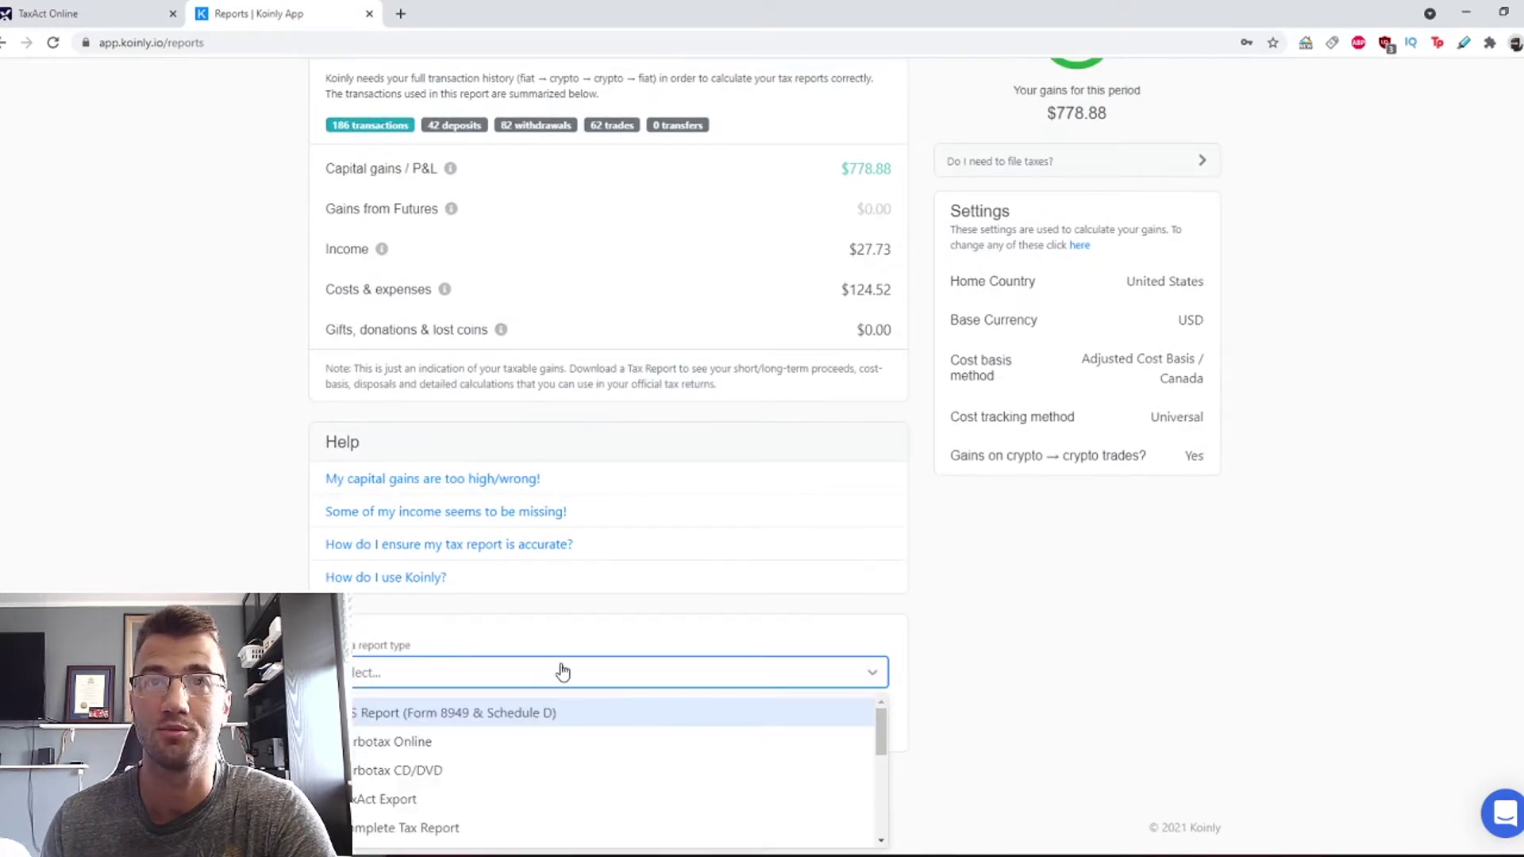
{"action": "left_click", "coordinate": [435, 714]}
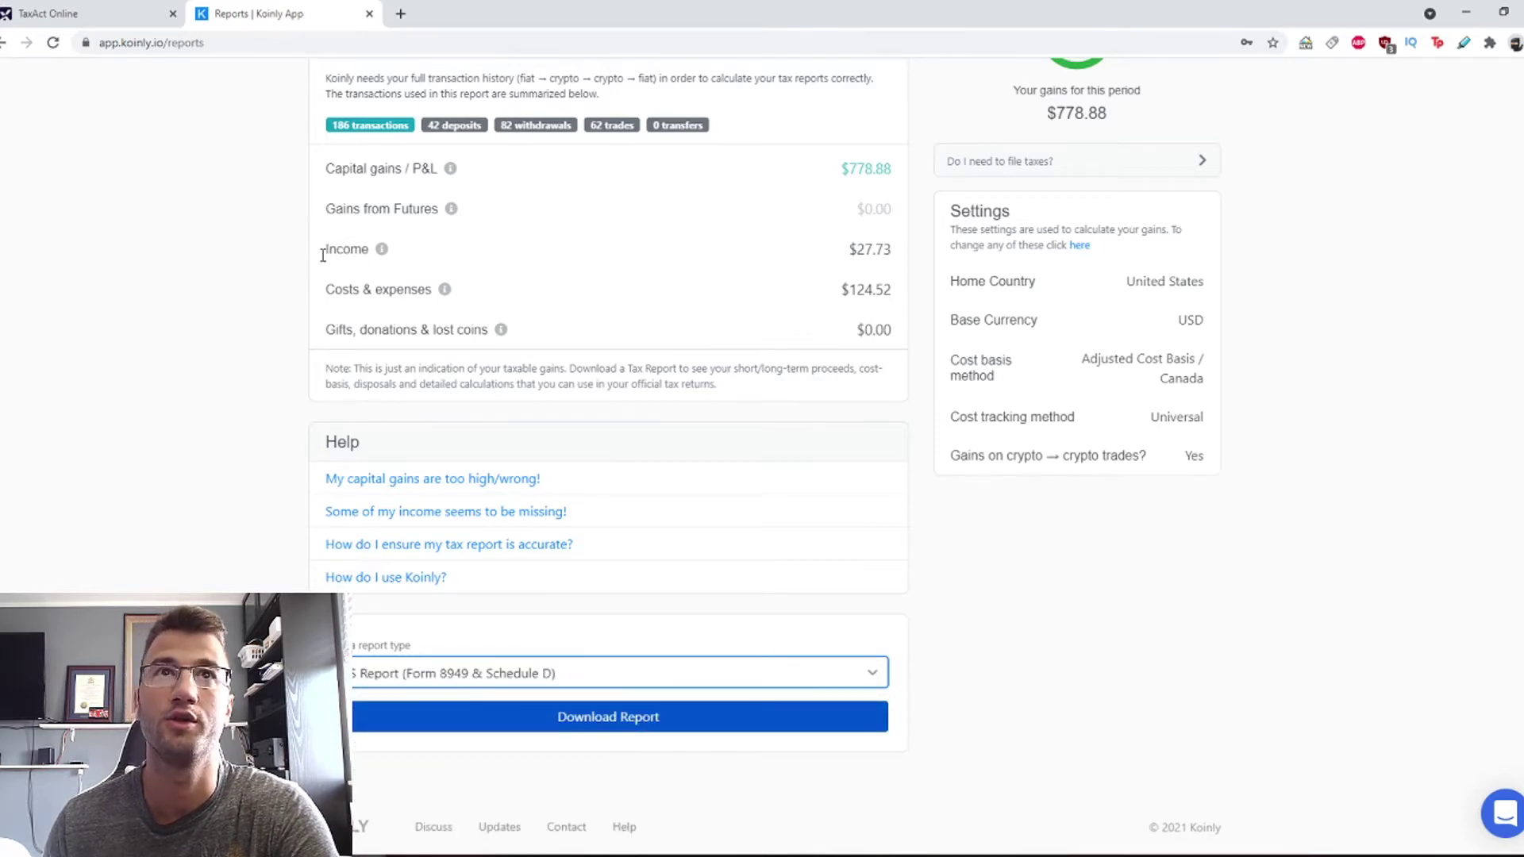
{"action": "left_click", "coordinate": [595, 718]}
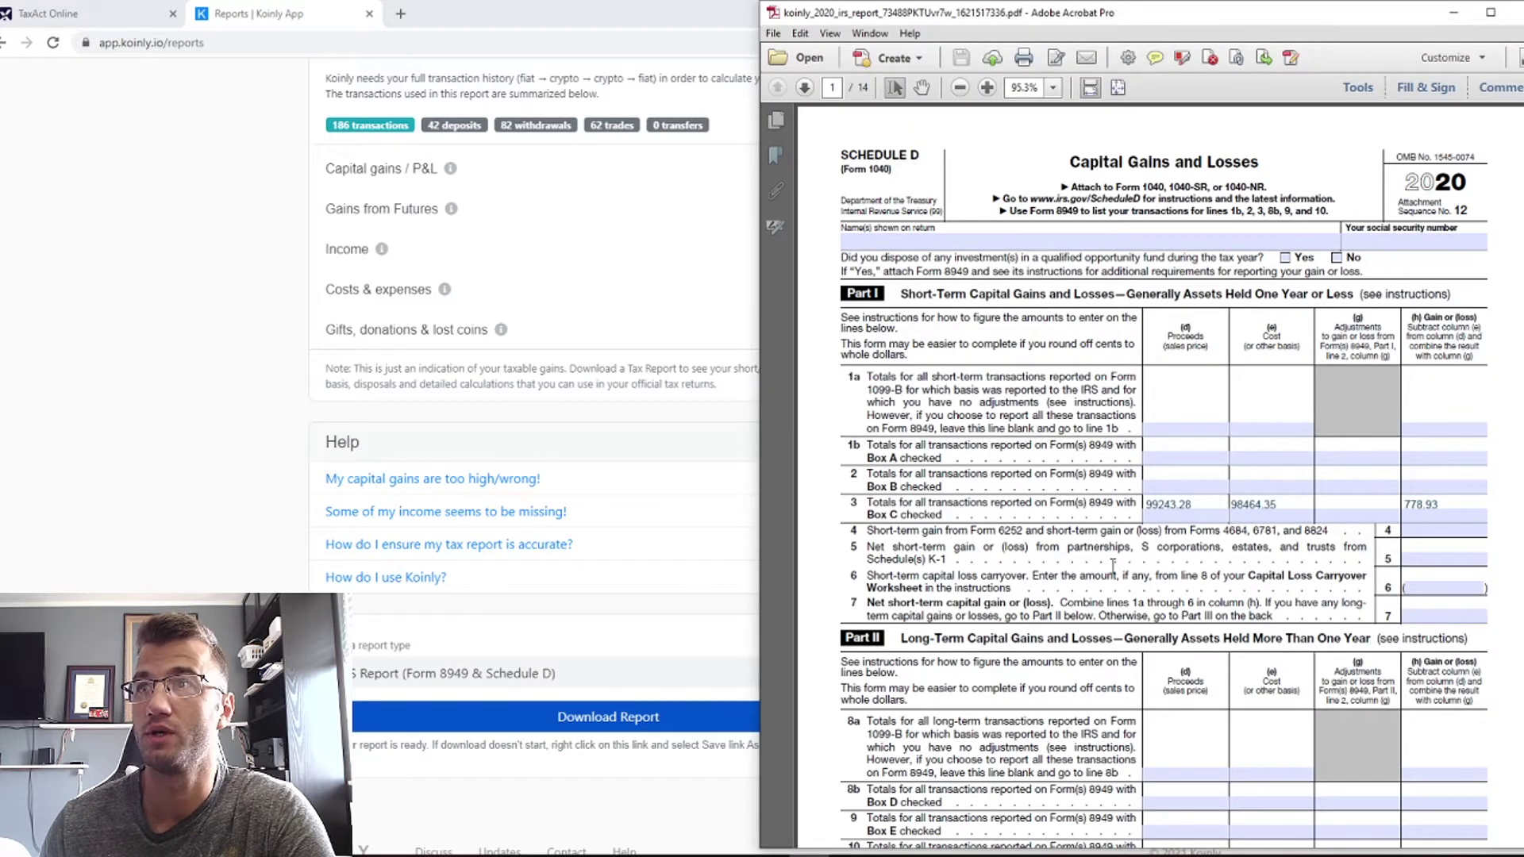
Scroll the Koinly PDF to Schedule D line 3: proceeds 99243.28, cost 98464.35, gain 778.93
{"action": "scroll", "coordinate": [1143, 542], "scroll_direction": "down", "scroll_amount": 1}
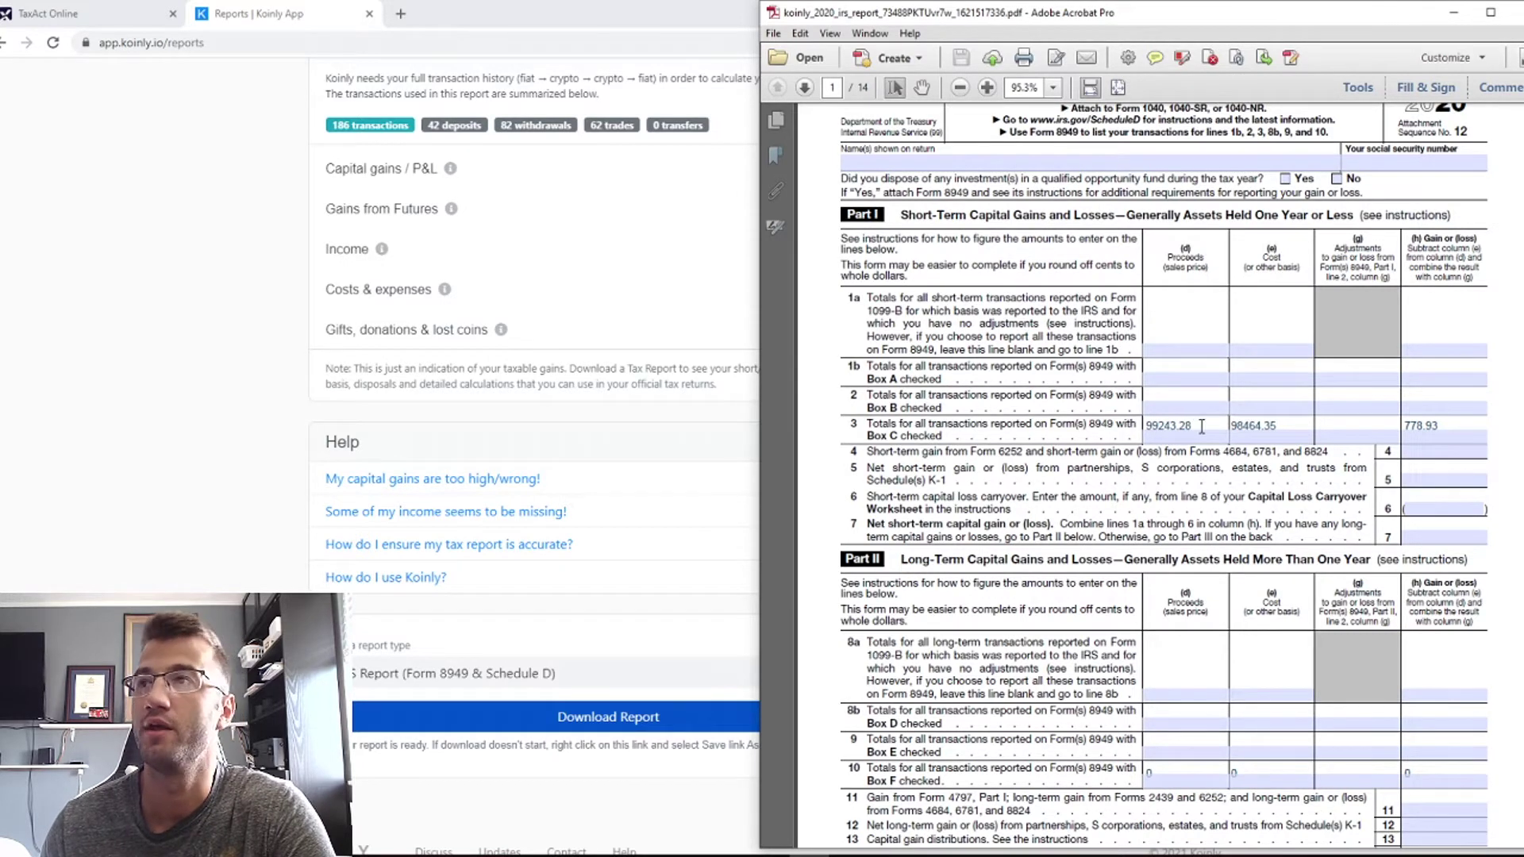
Add another Form 8949 attachment with reporting category Short-term Category C
{"action": "left_click", "coordinate": [48, 14]}
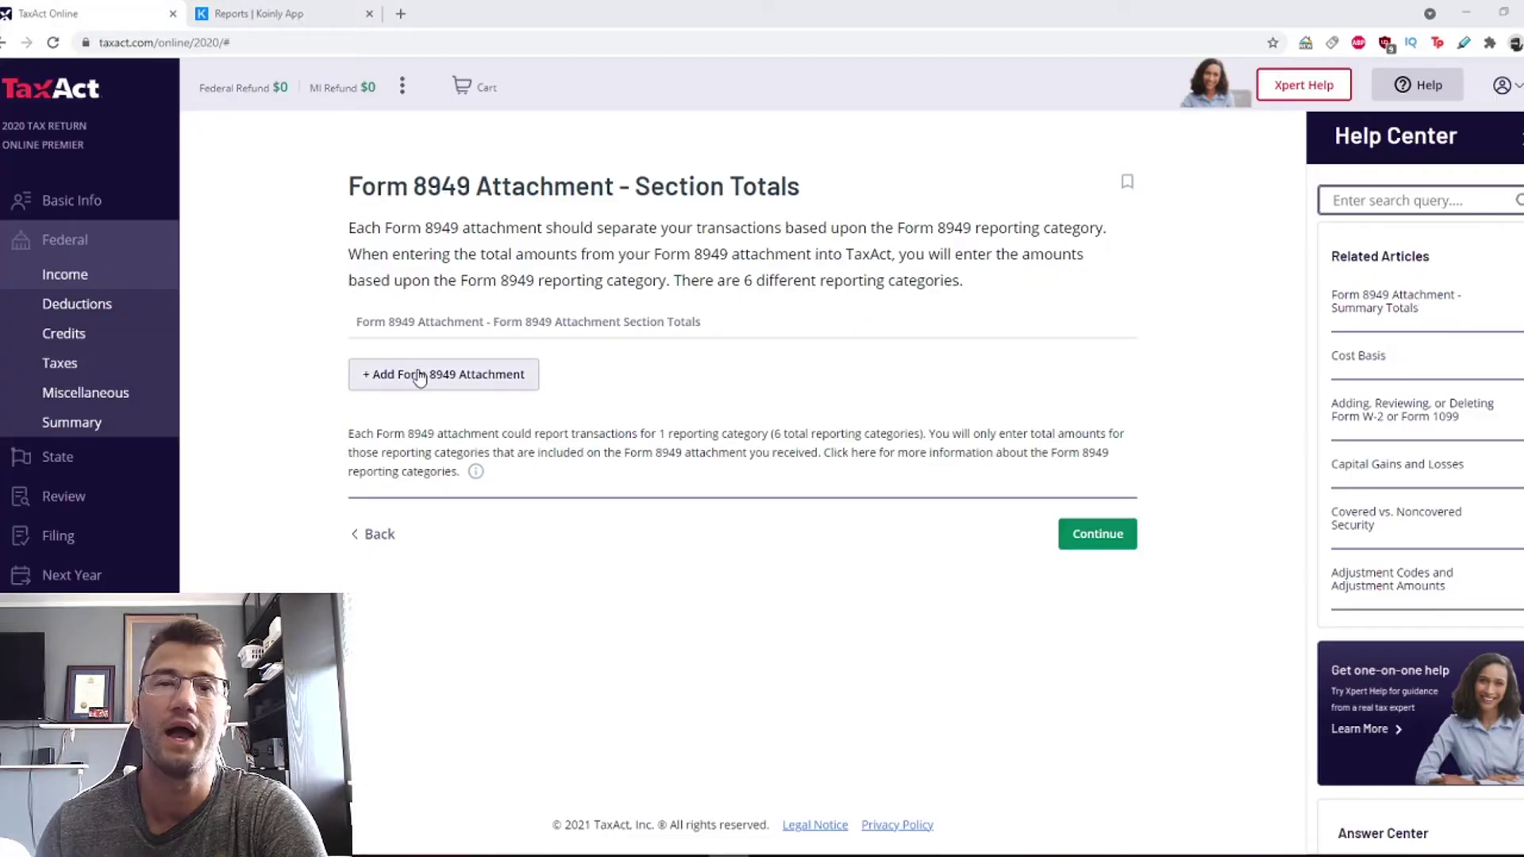
{"action": "left_click", "coordinate": [443, 374]}
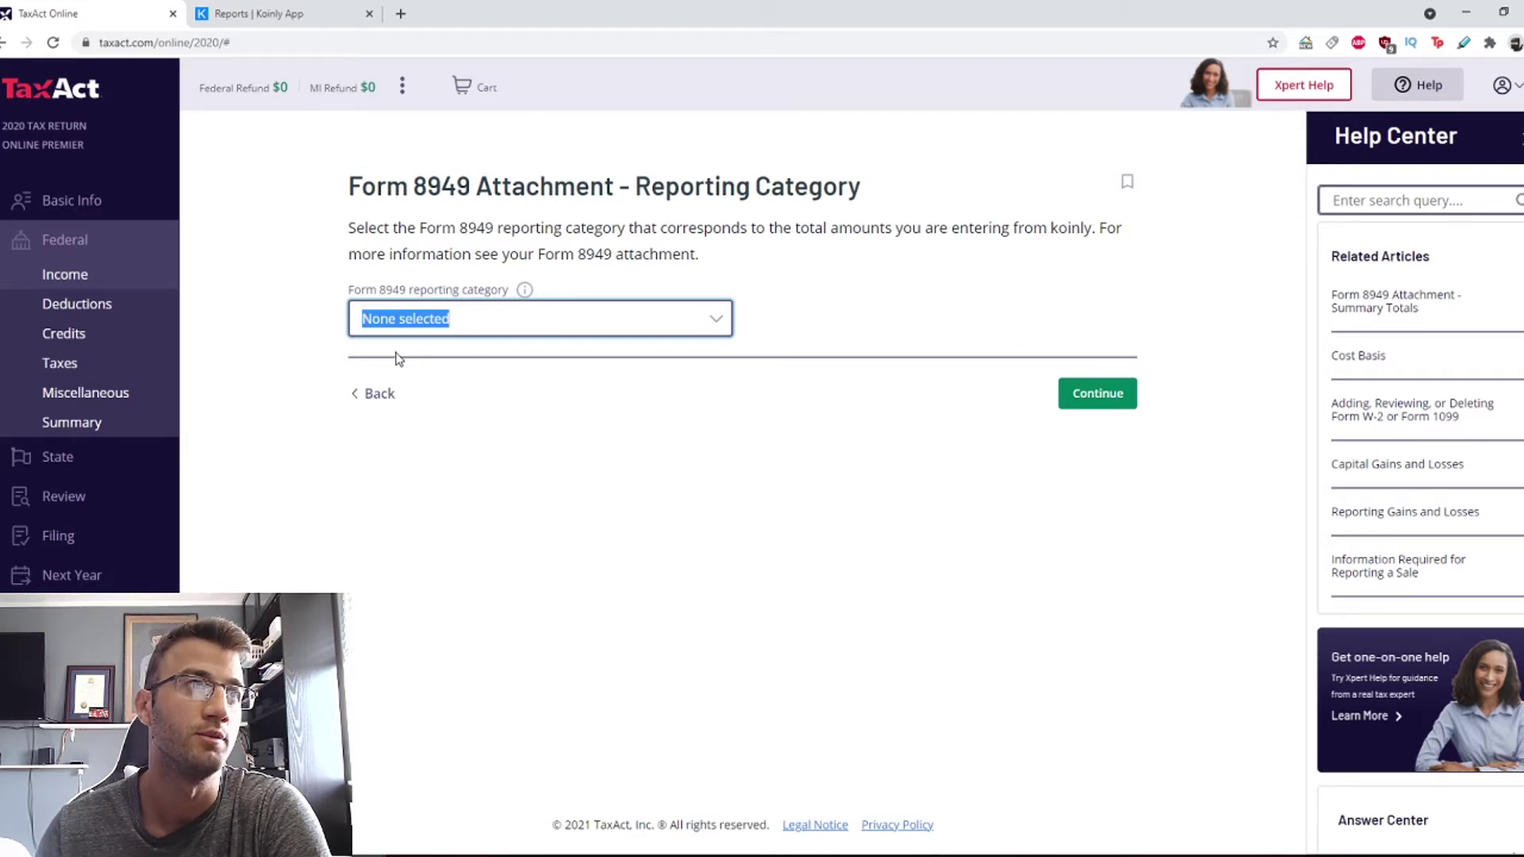
{"action": "left_click", "coordinate": [476, 332]}
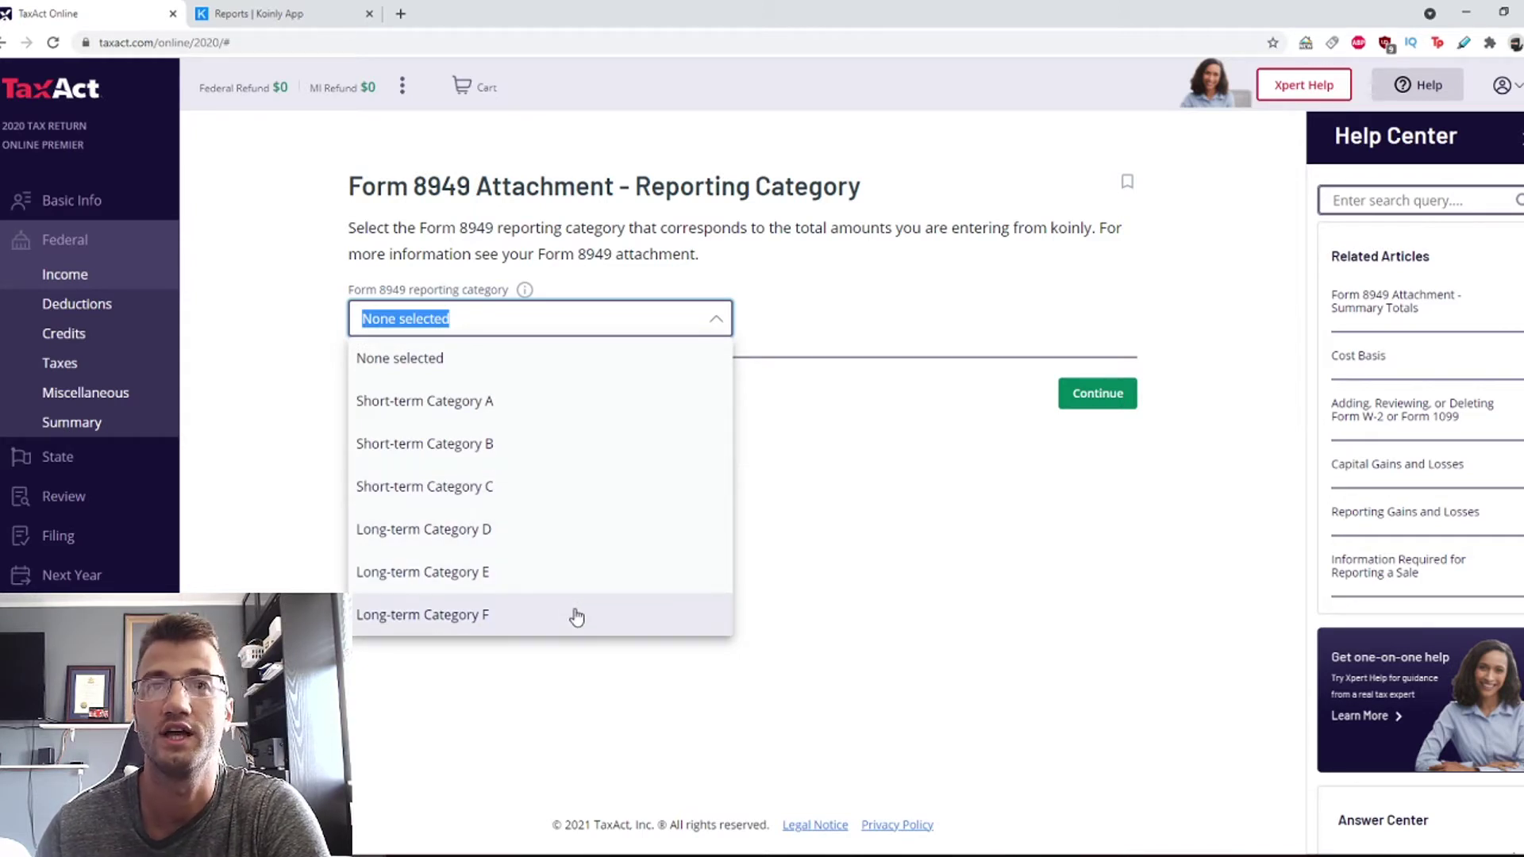
{"action": "left_click", "coordinate": [542, 494]}
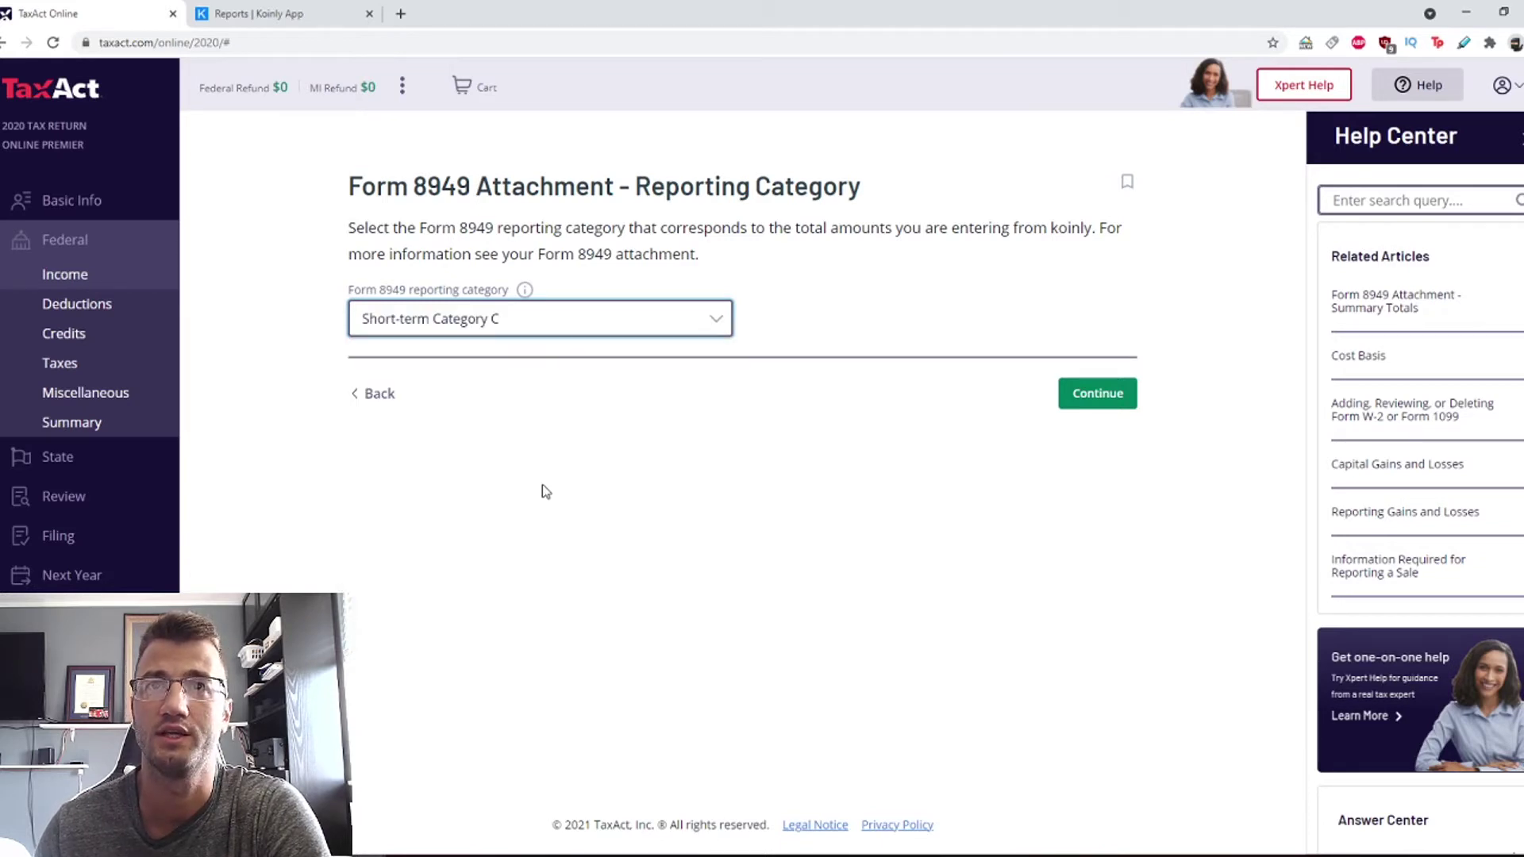
{"action": "left_click", "coordinate": [1088, 394]}
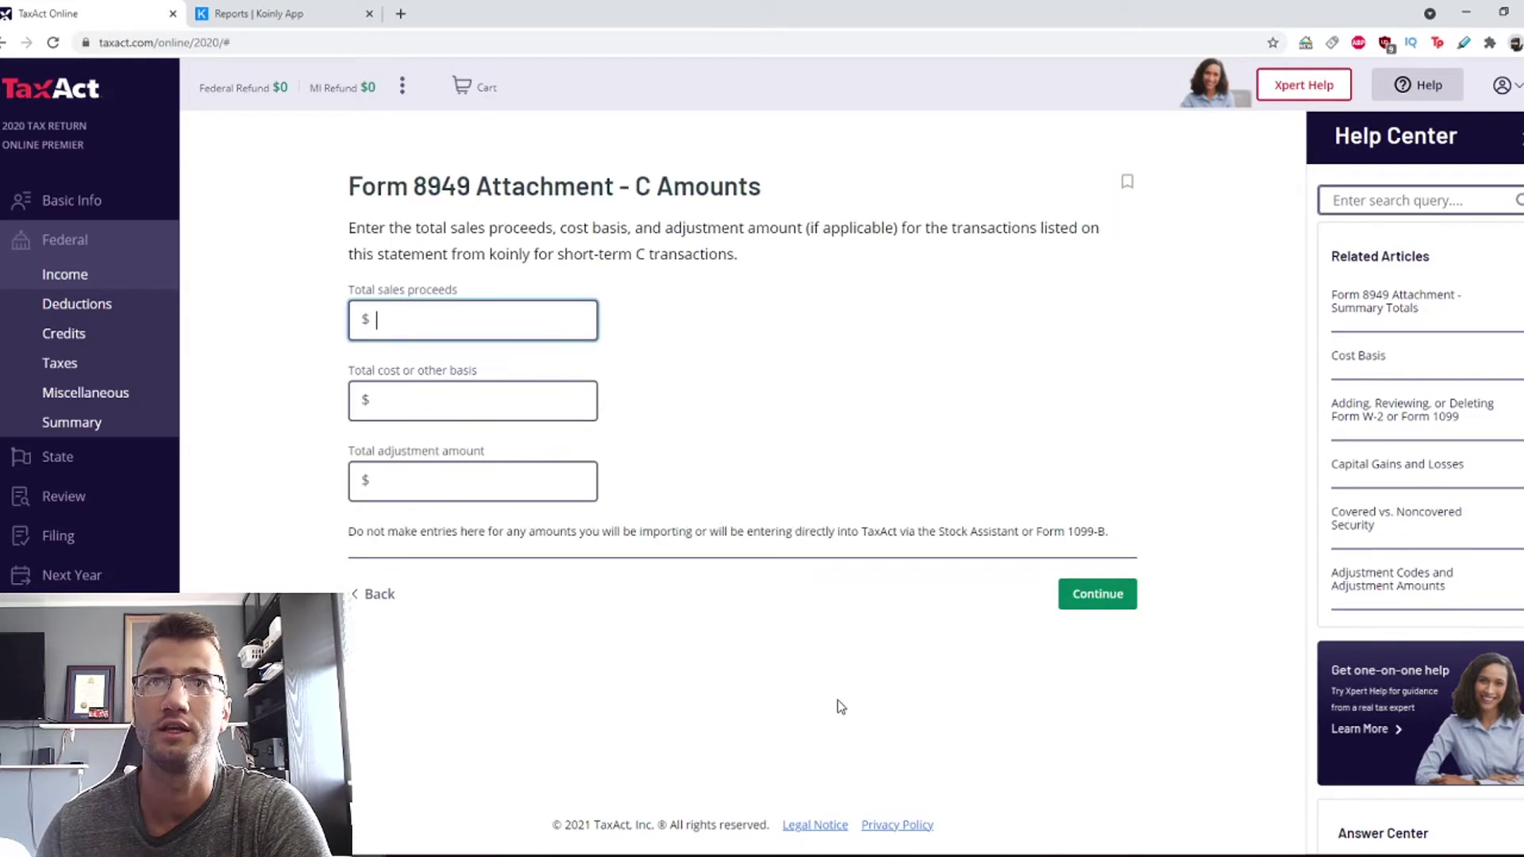
Check the Koinly PDF, then continue past the Category C amounts page leaving it blank
{"action": "key", "text": "alt+Tab"}
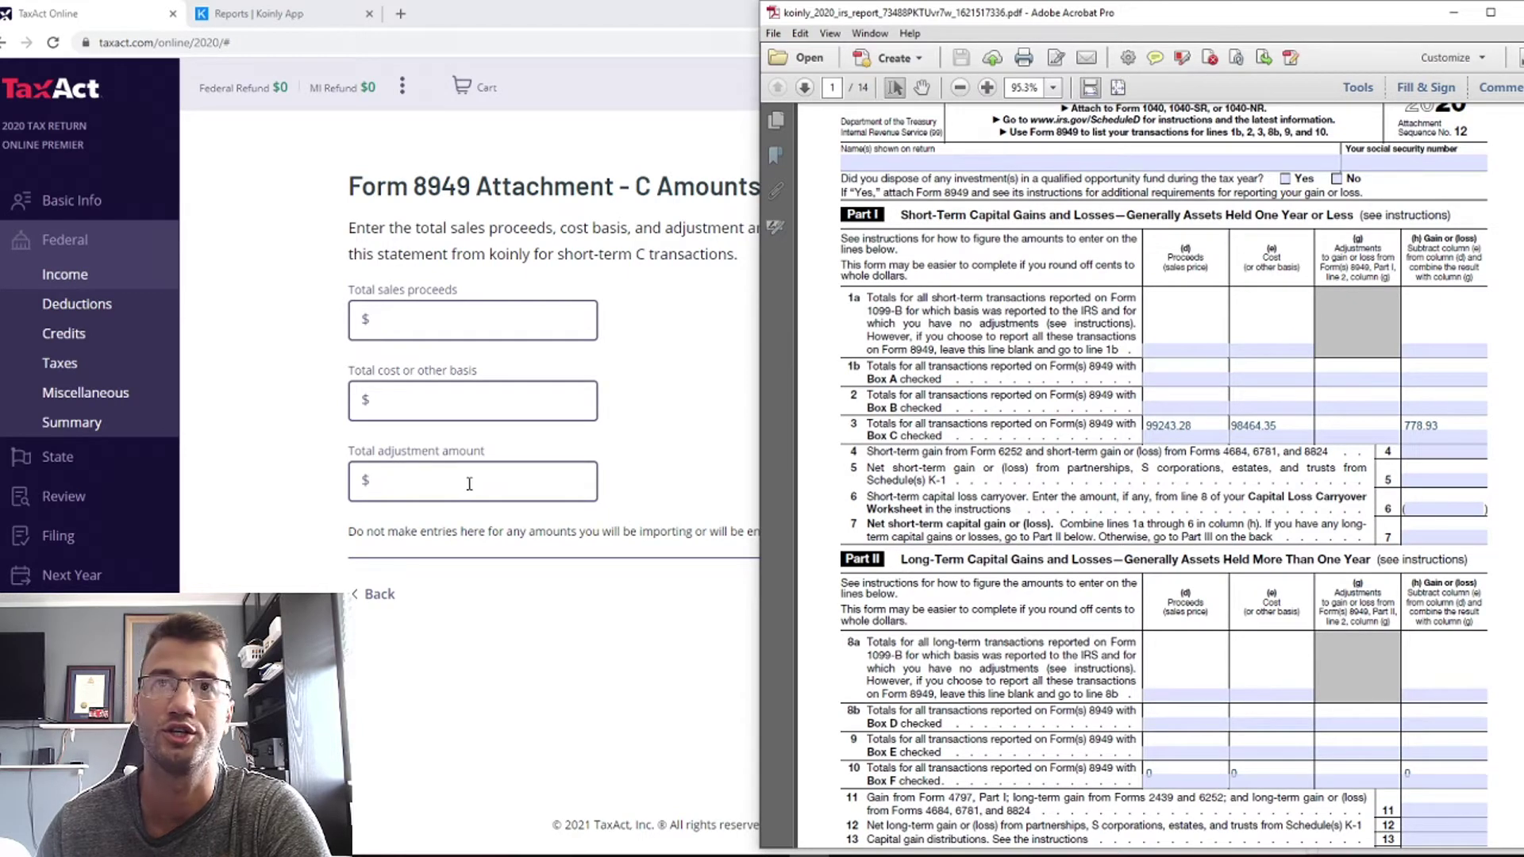
{"action": "left_click", "coordinate": [578, 760]}
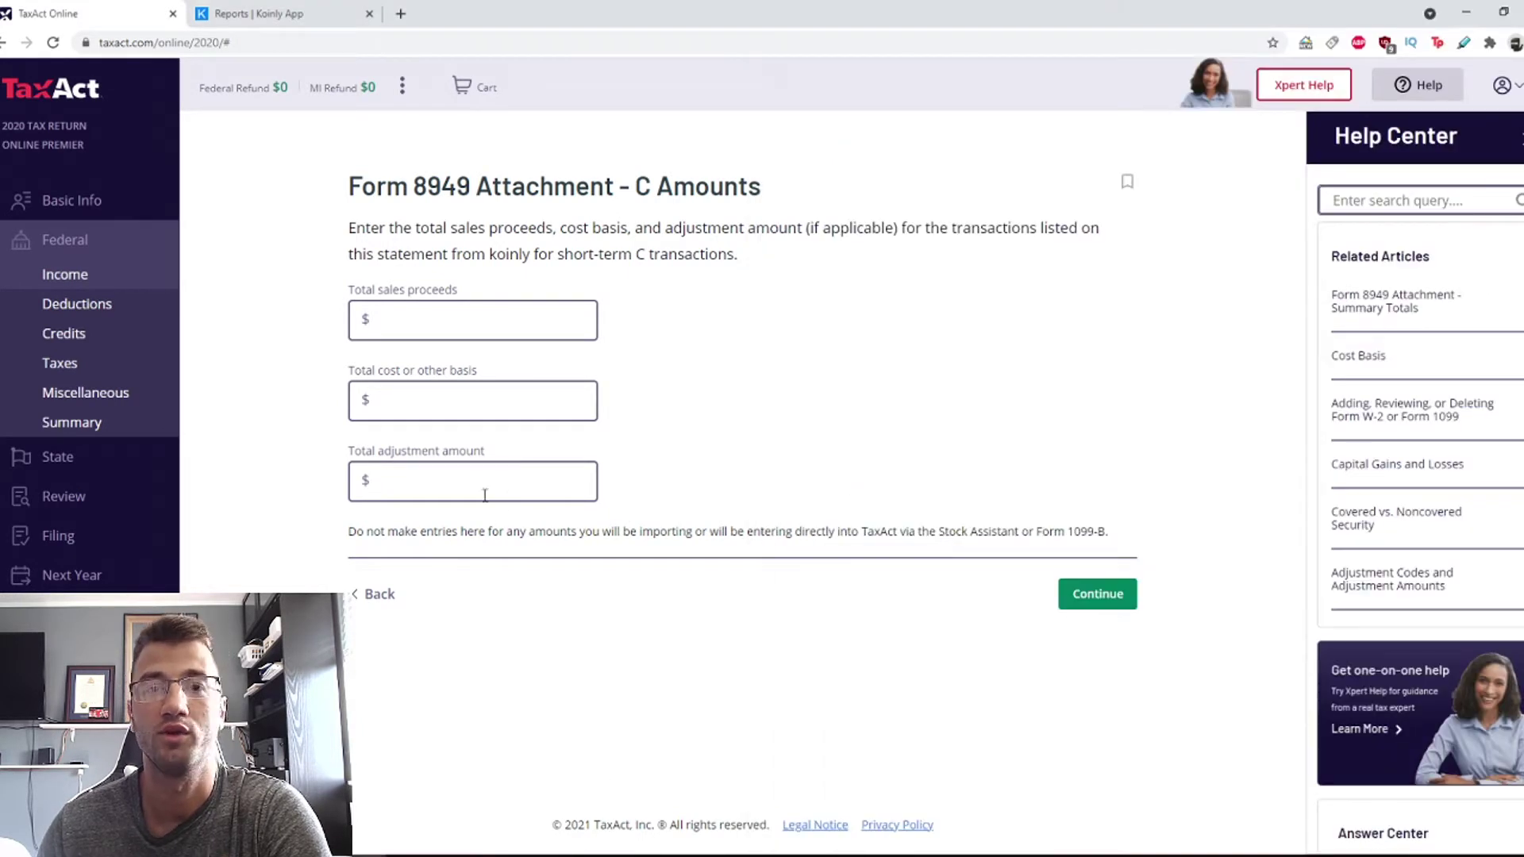
{"action": "left_click", "coordinate": [1101, 594]}
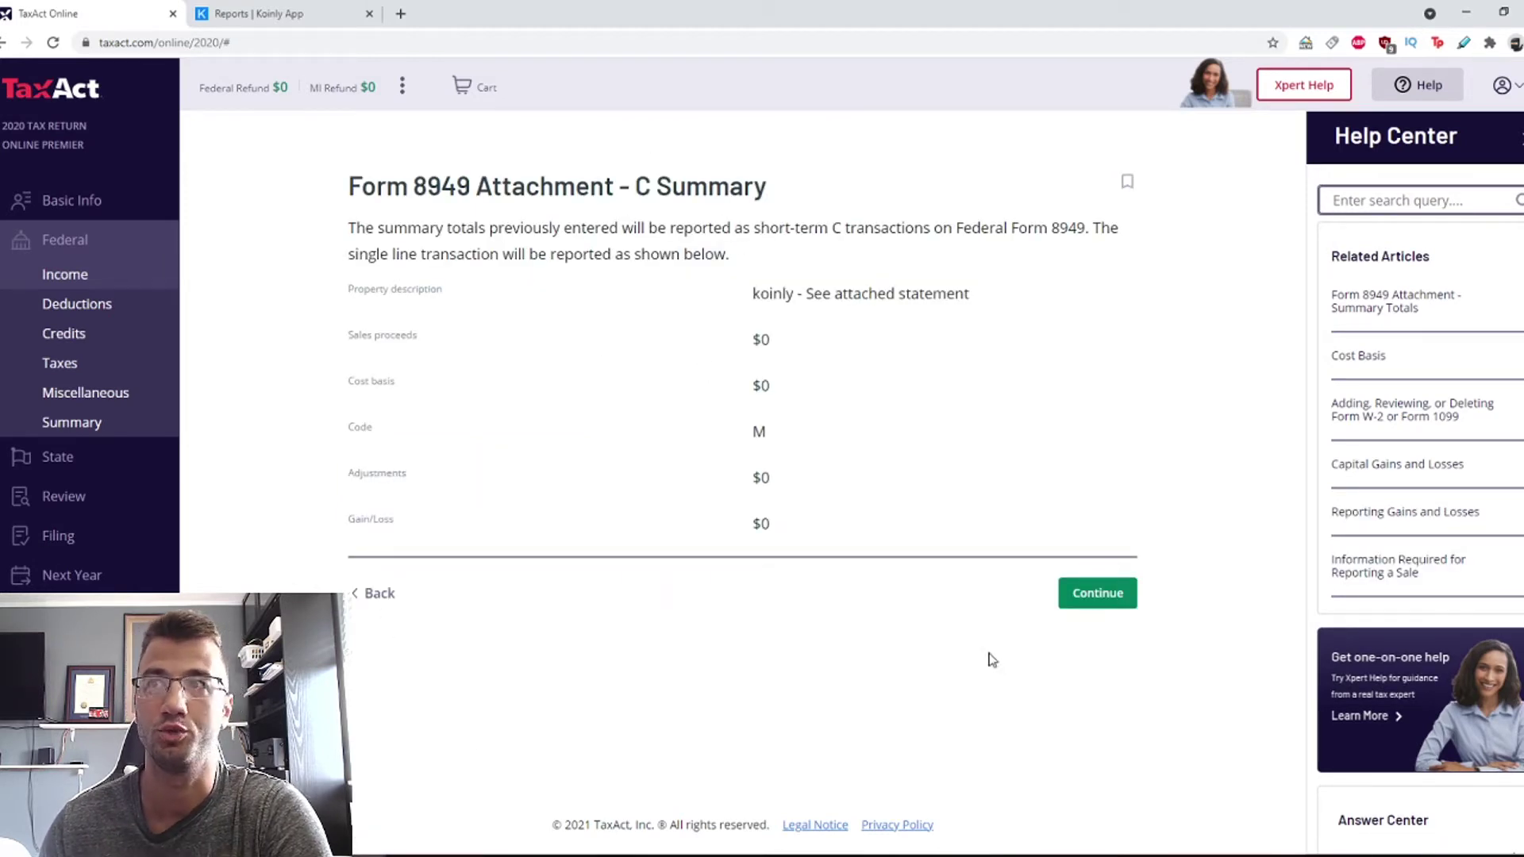
Continue through the C Summary, Section Totals and attachment summary, then scroll to Other income
{"action": "left_click", "coordinate": [1096, 594]}
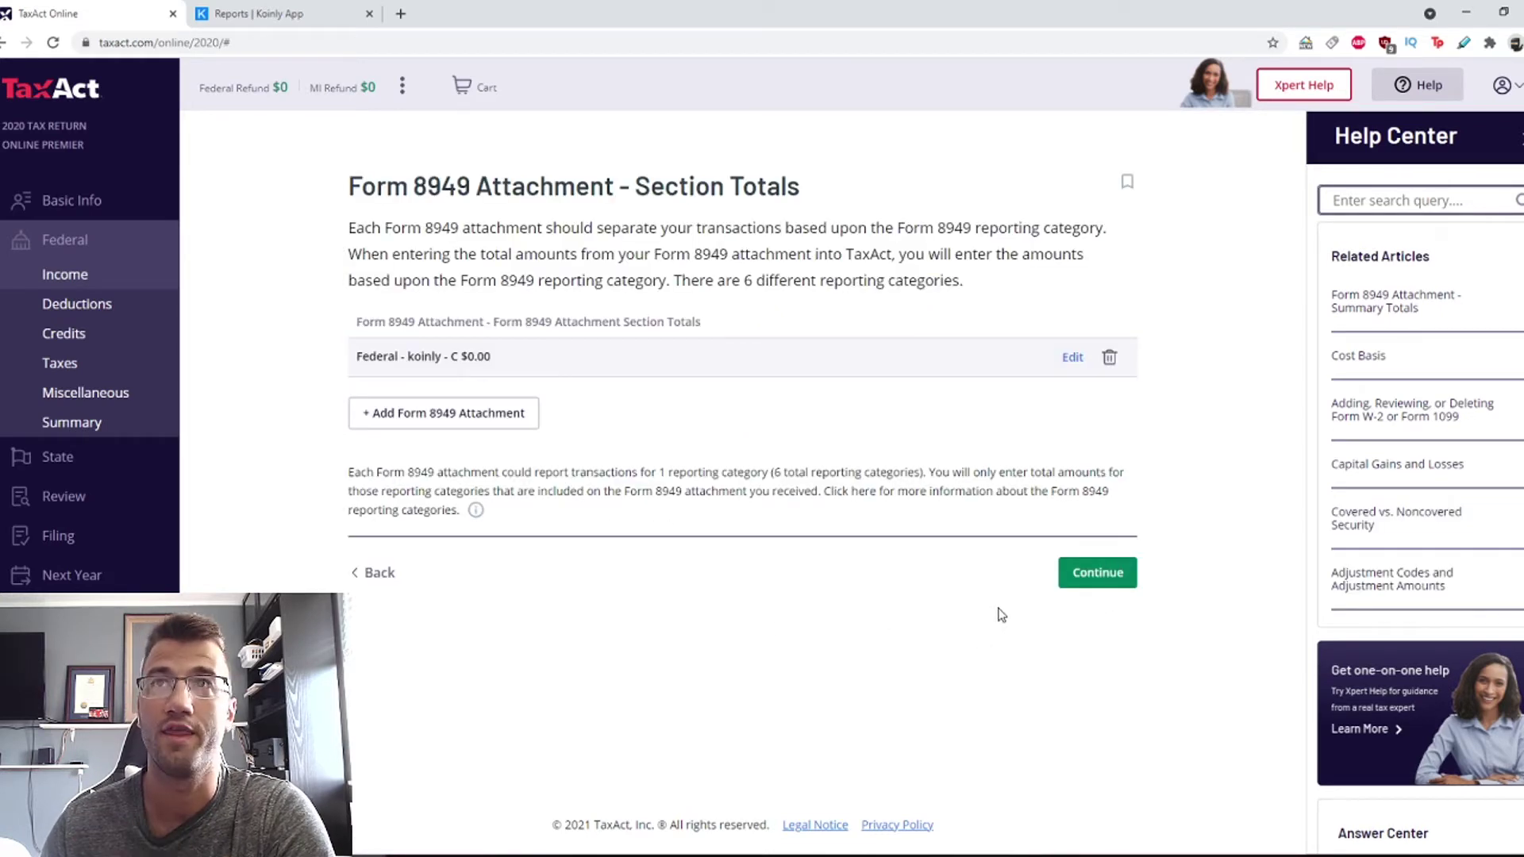
{"action": "left_click", "coordinate": [1098, 573]}
{"action": "left_click", "coordinate": [1107, 625]}
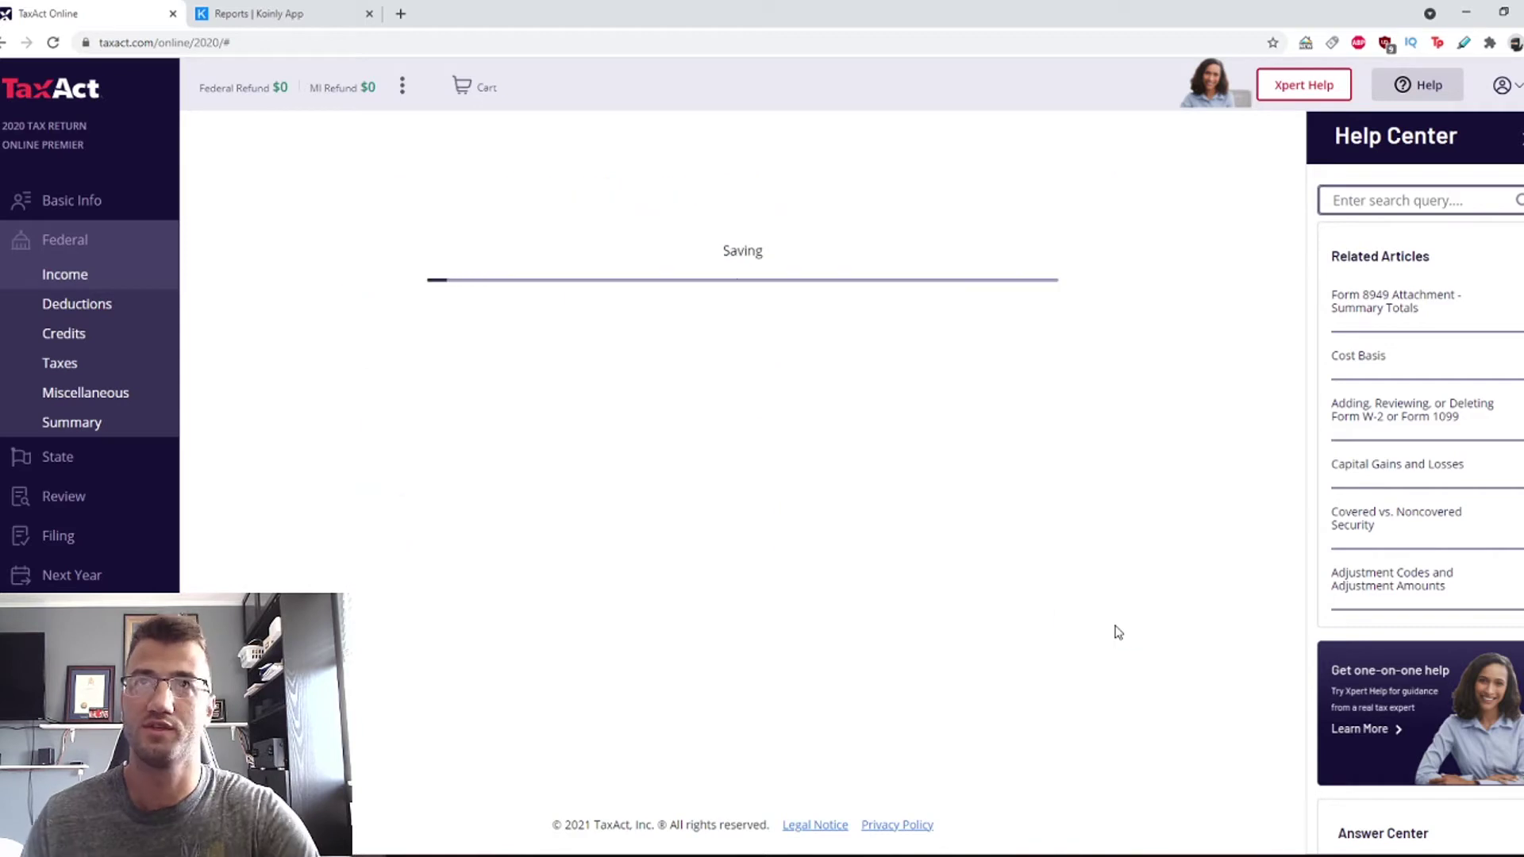
{"action": "left_click", "coordinate": [1116, 406]}
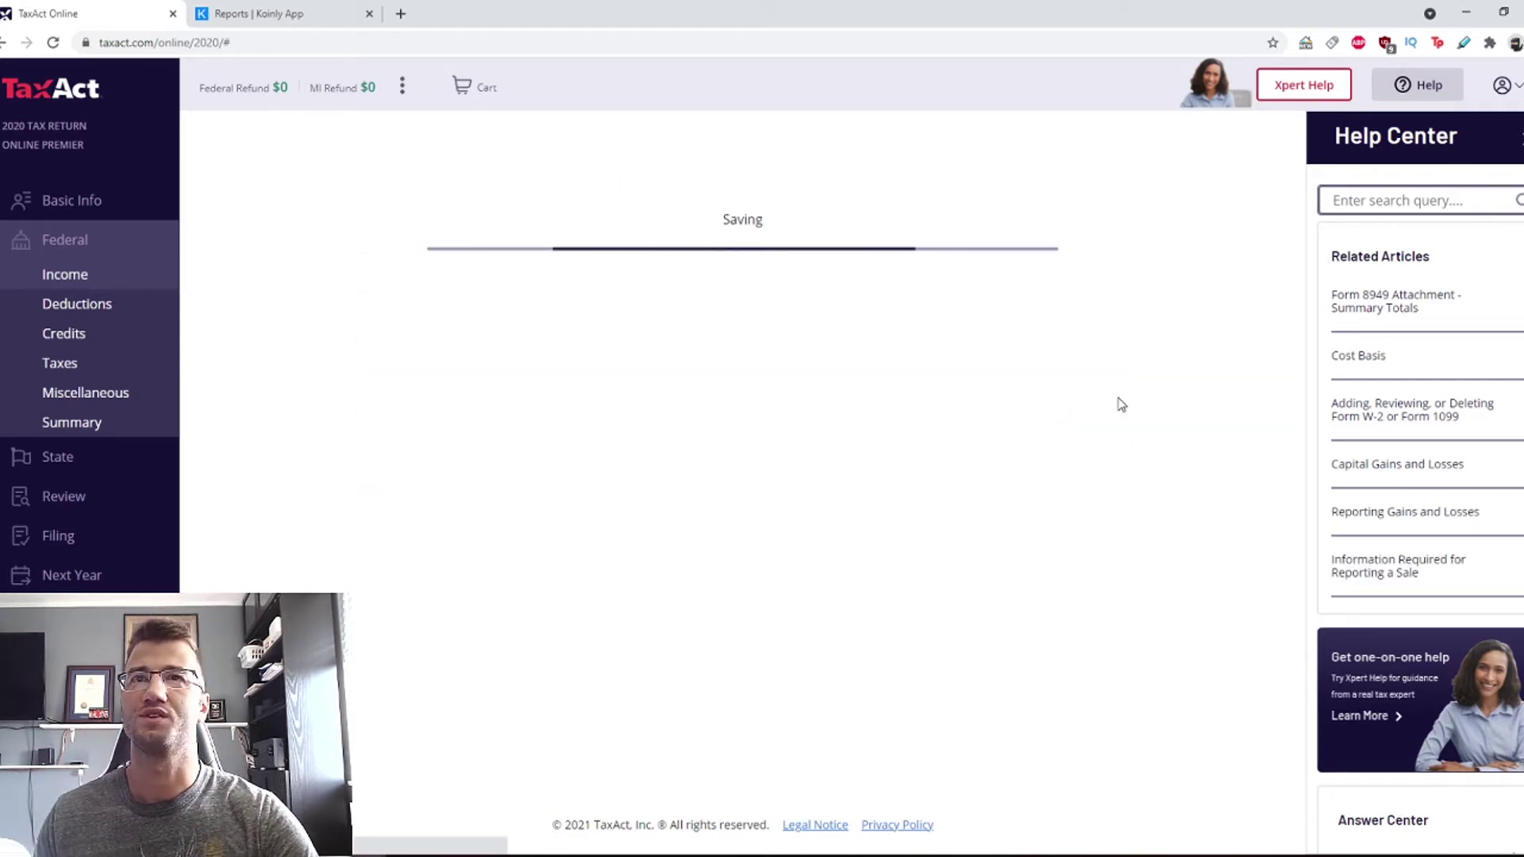
{"action": "left_click", "coordinate": [1115, 566]}
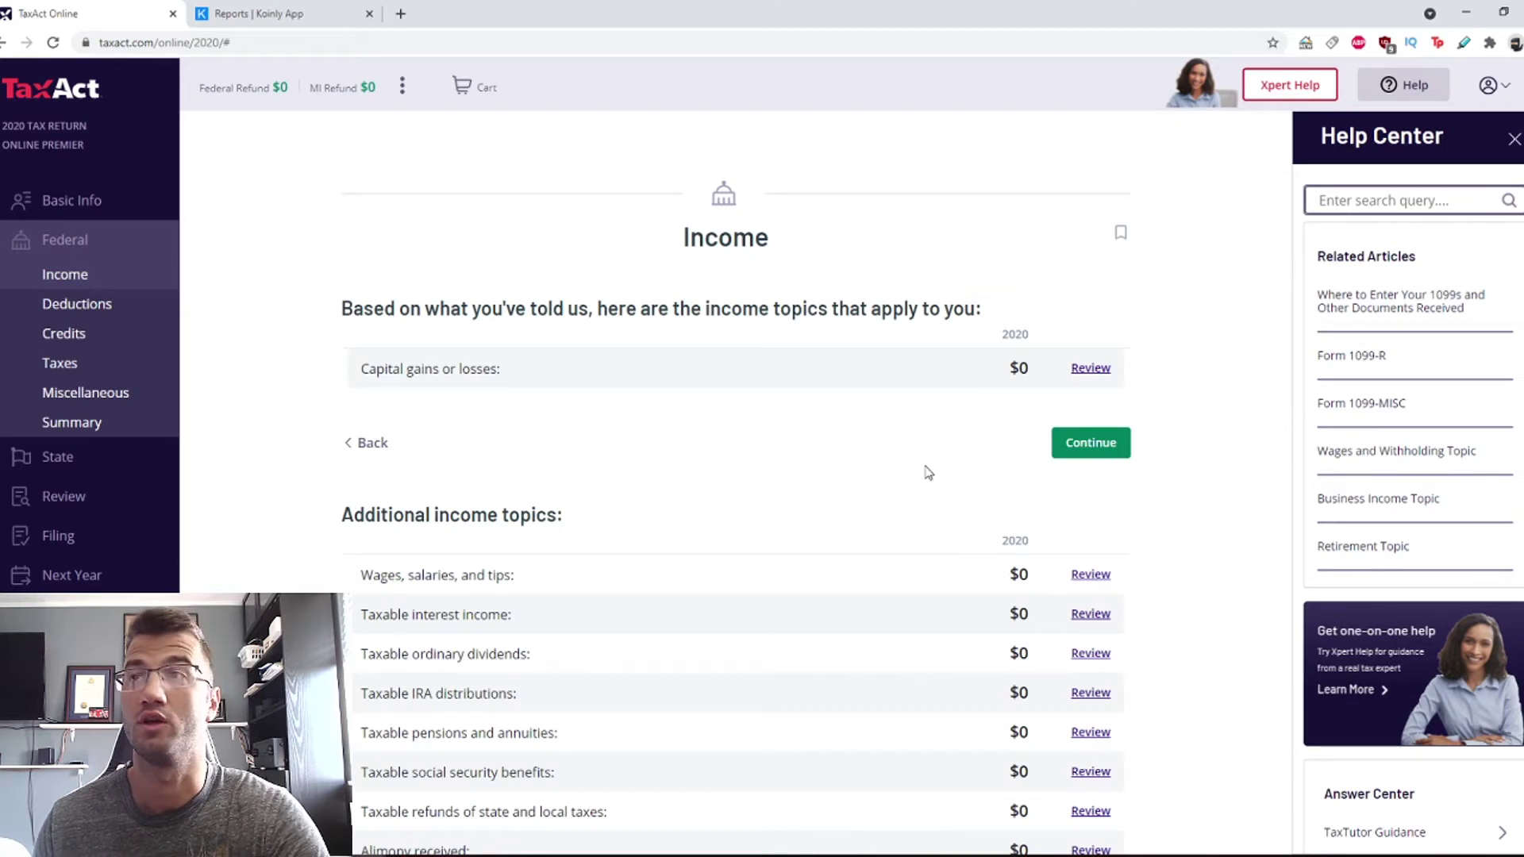
{"action": "scroll", "coordinate": [740, 641], "scroll_direction": "down", "scroll_amount": 6}
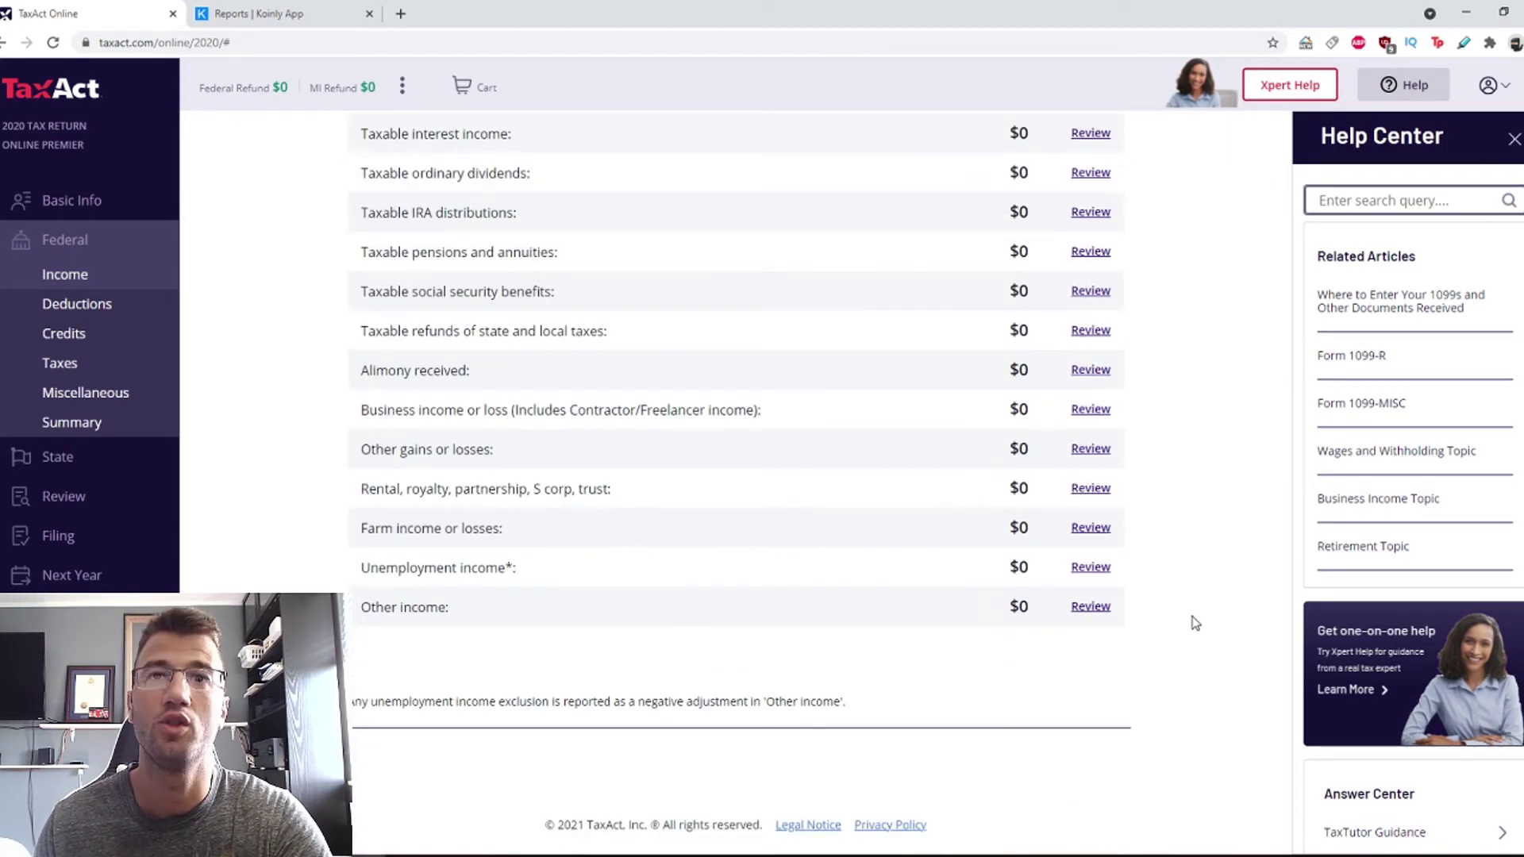
Start a Schedule 1 other income entry and answer No to each question through Form 1099-QA
{"action": "left_click", "coordinate": [1091, 607]}
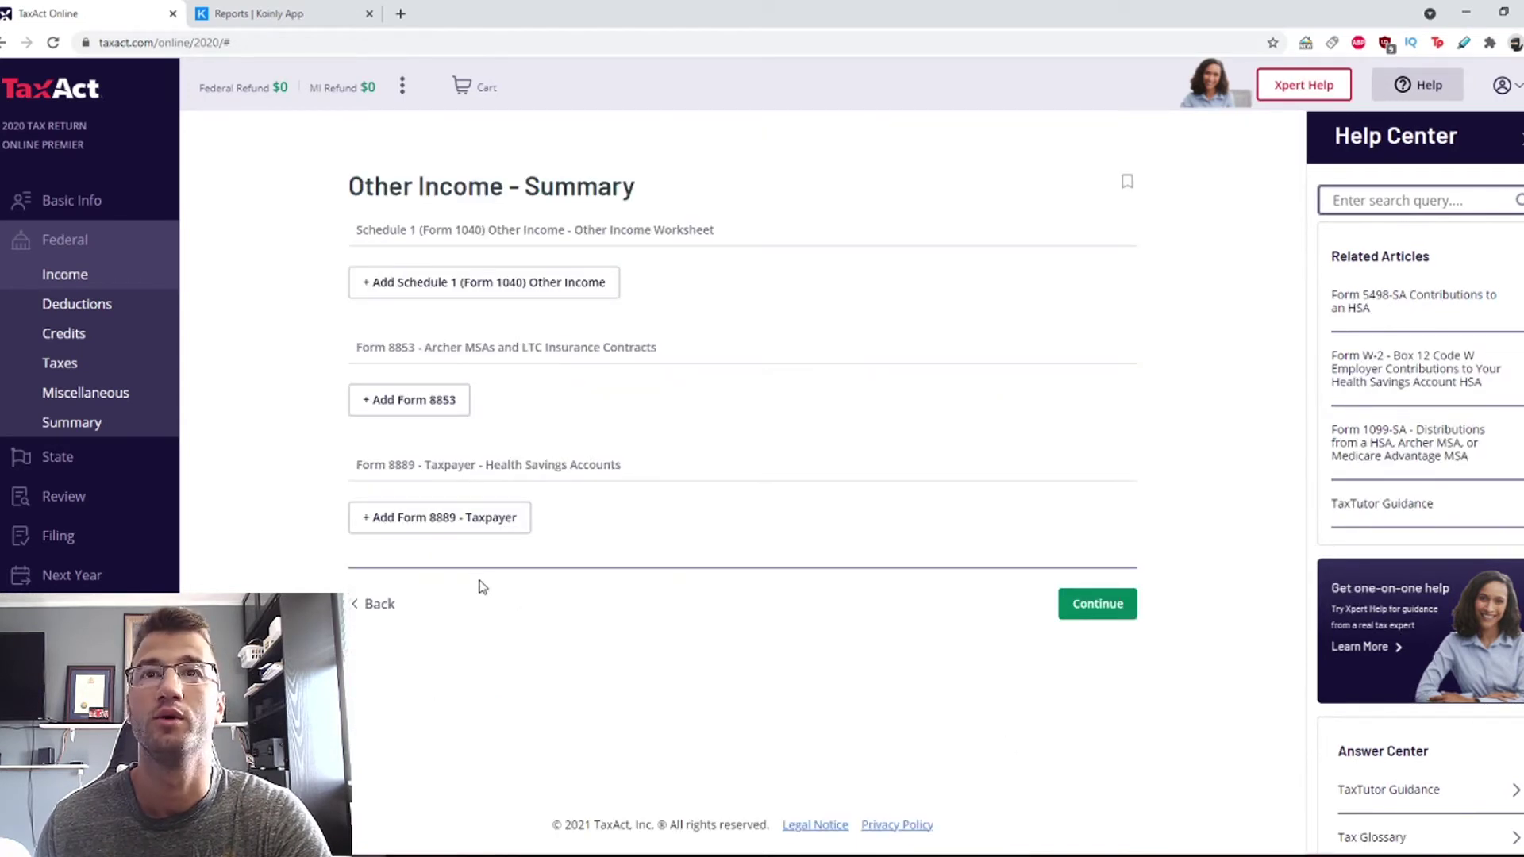
{"action": "left_click", "coordinate": [466, 289]}
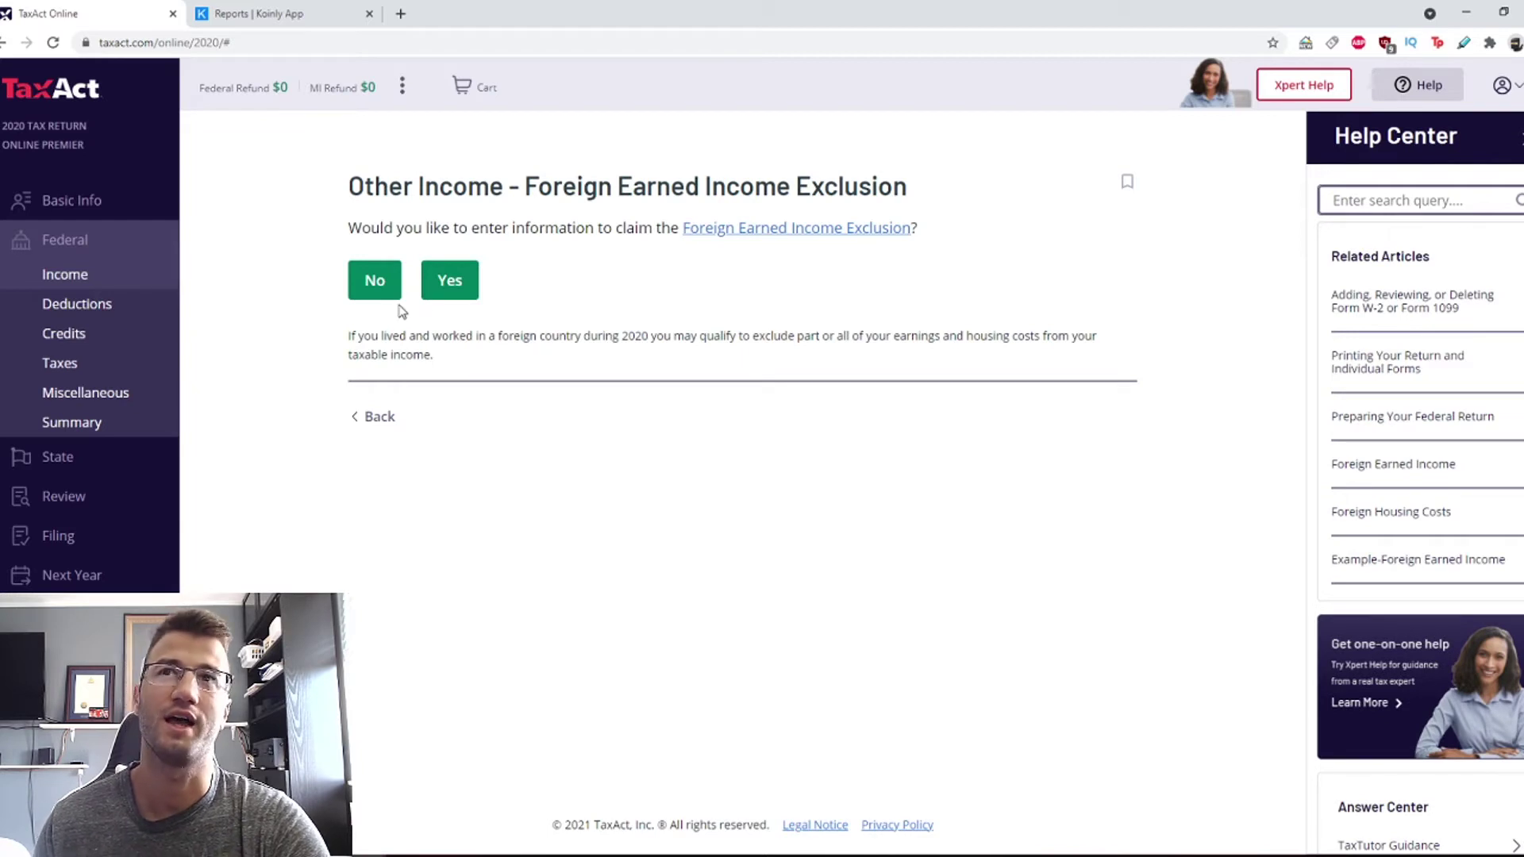
{"action": "left_click", "coordinate": [377, 285]}
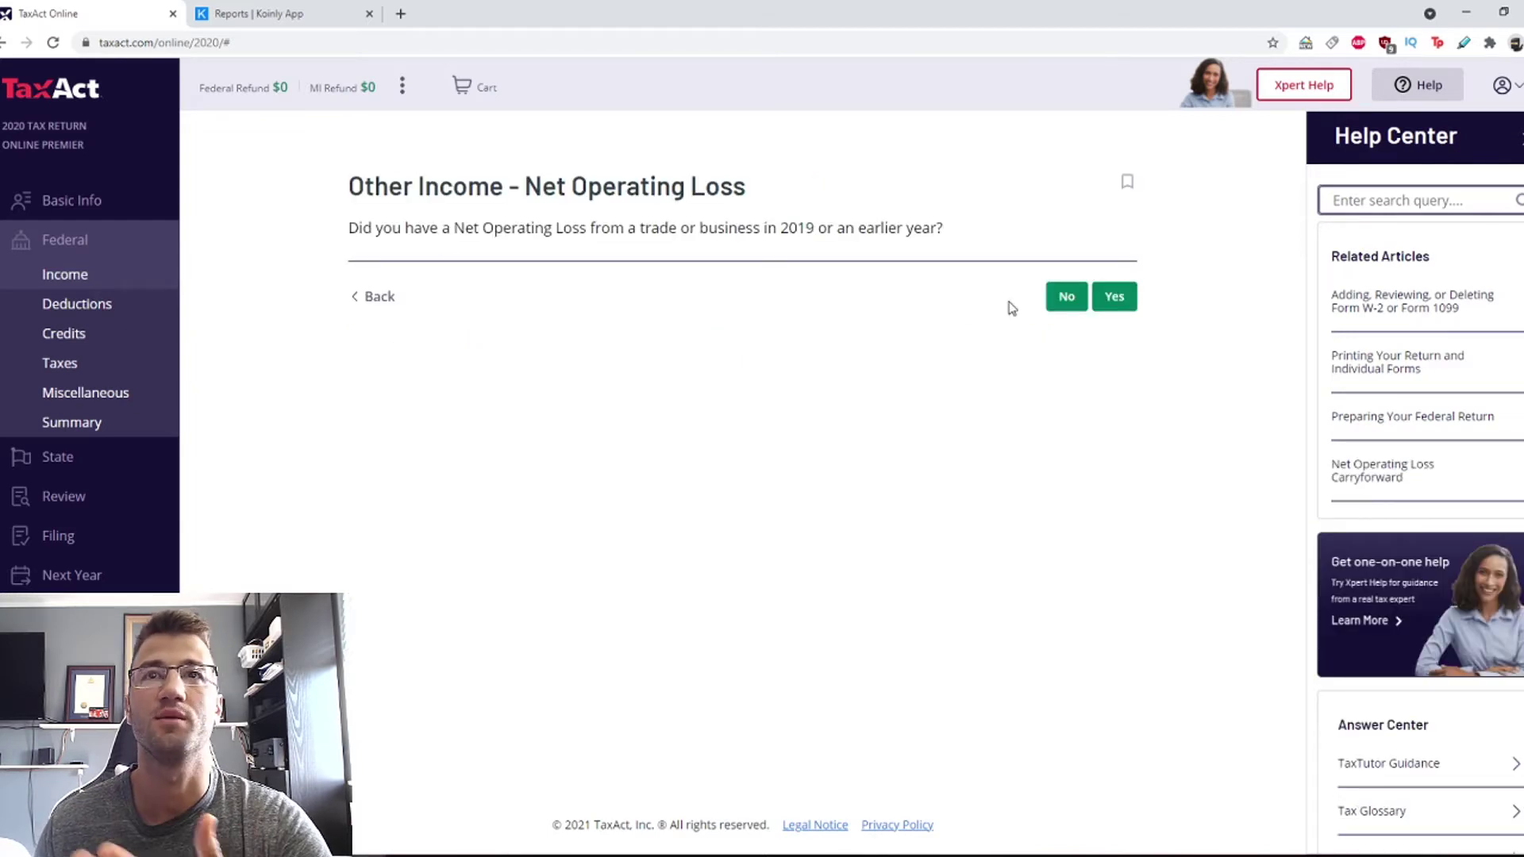
{"action": "left_click", "coordinate": [1060, 300]}
{"action": "left_click", "coordinate": [1061, 324]}
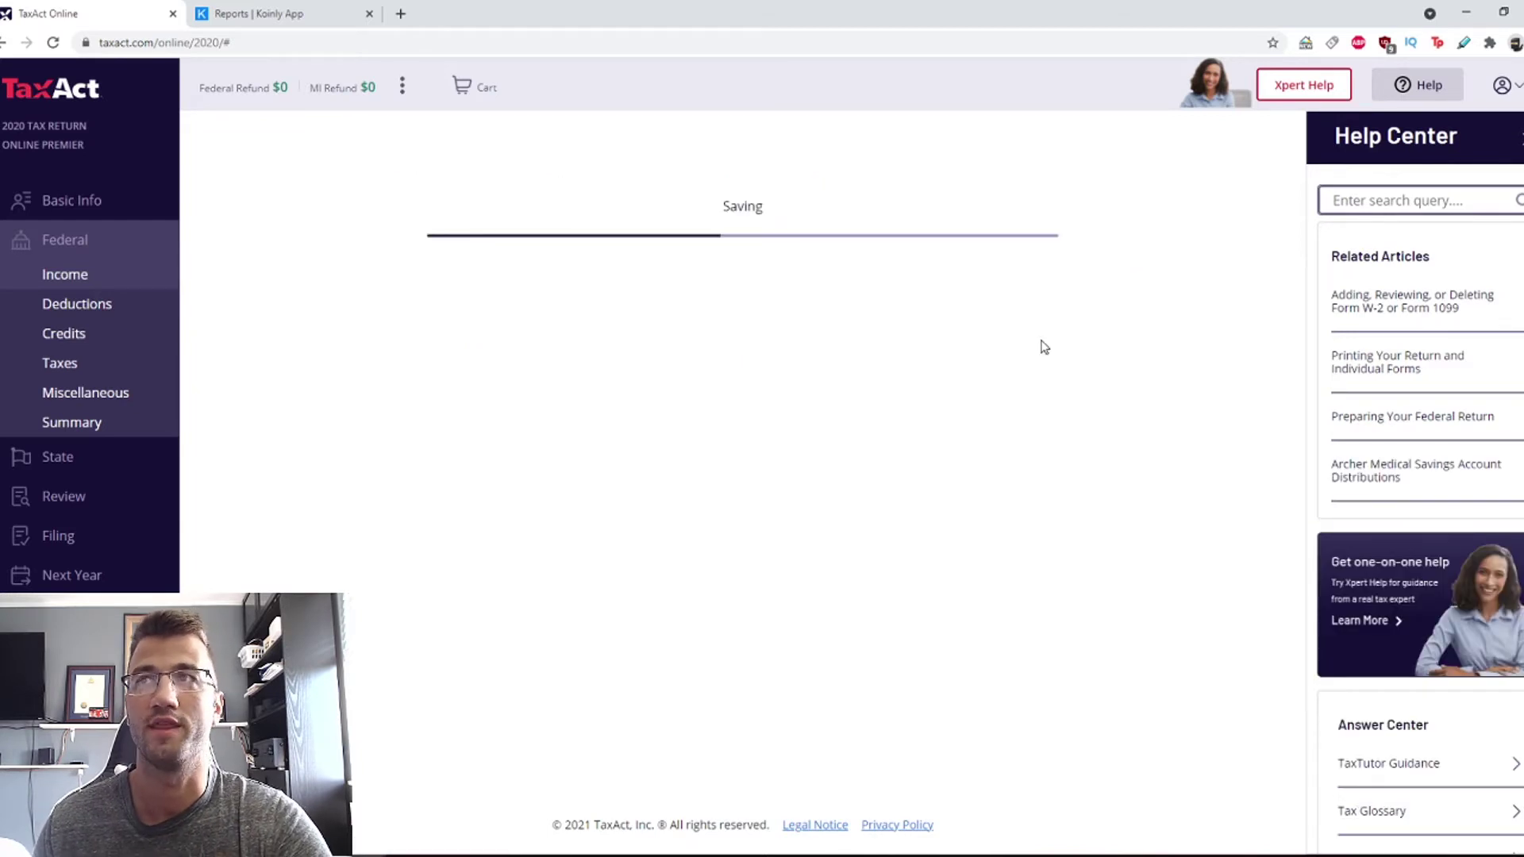
{"action": "left_click", "coordinate": [1062, 300]}
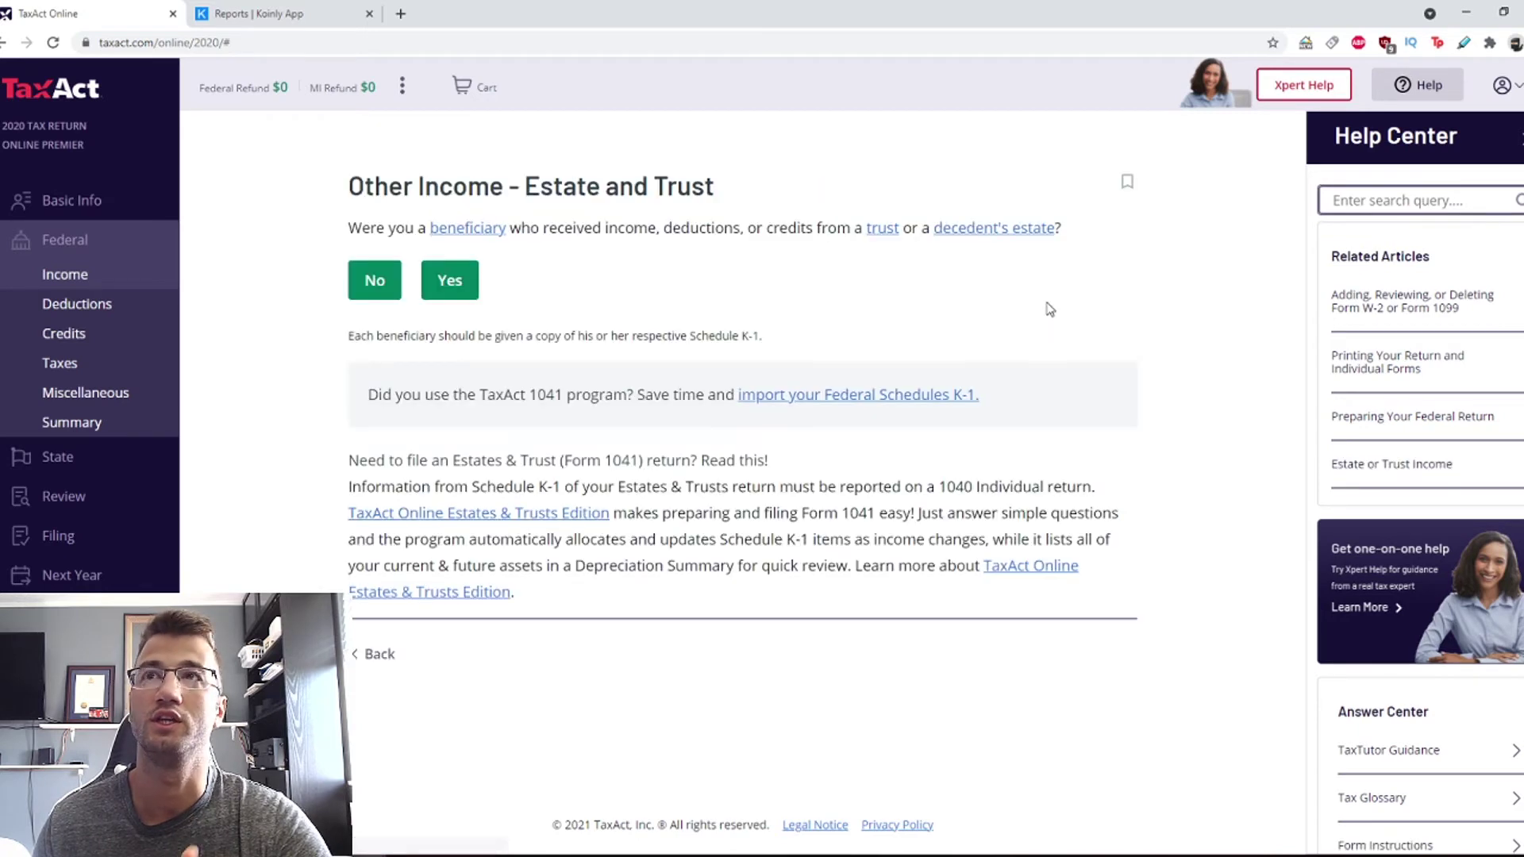
{"action": "left_click", "coordinate": [376, 287]}
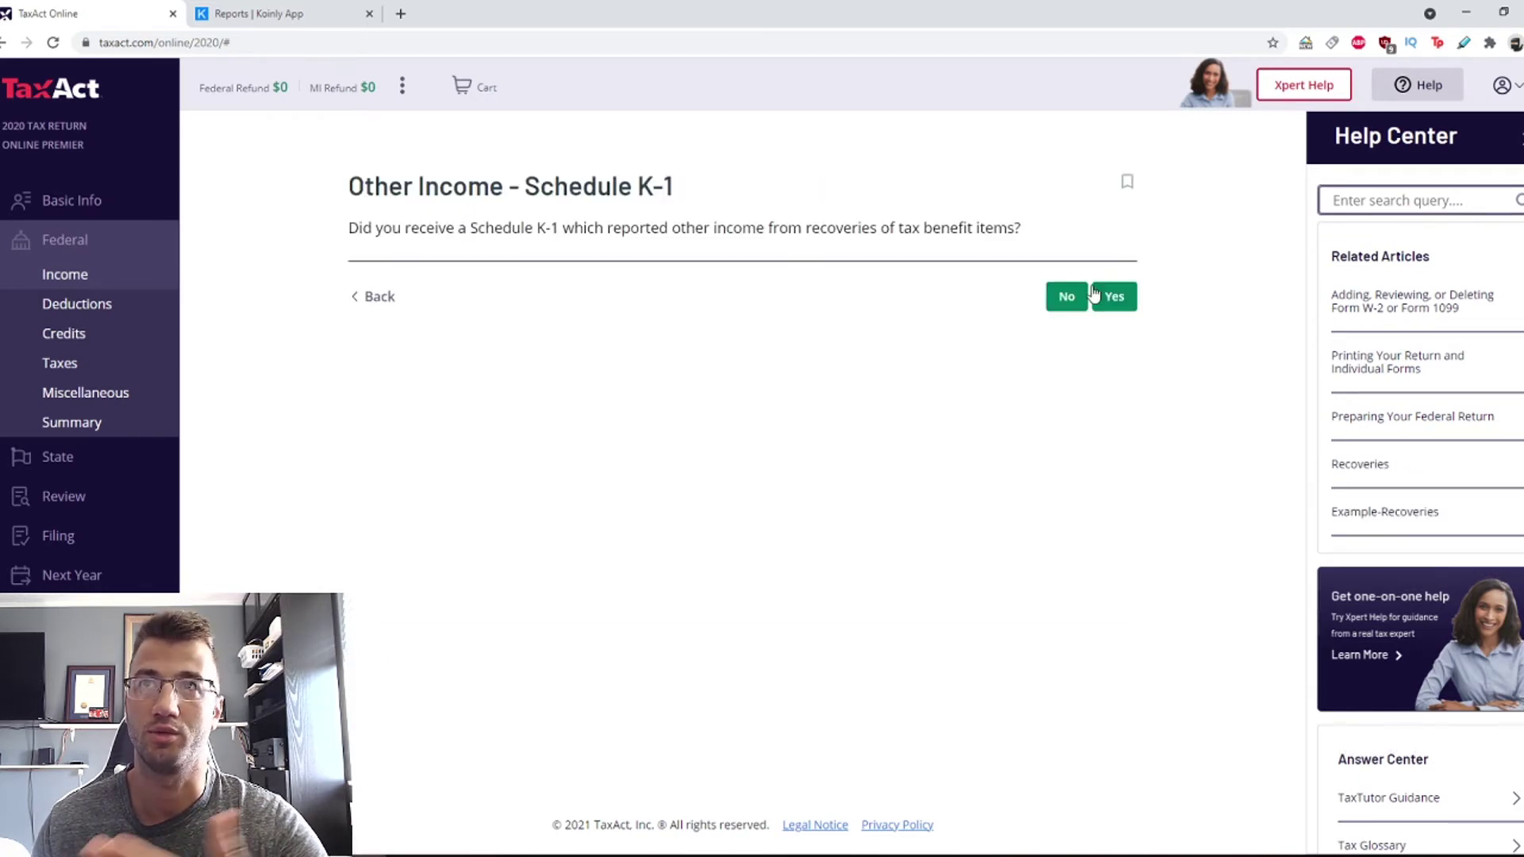
{"action": "left_click", "coordinate": [1069, 301]}
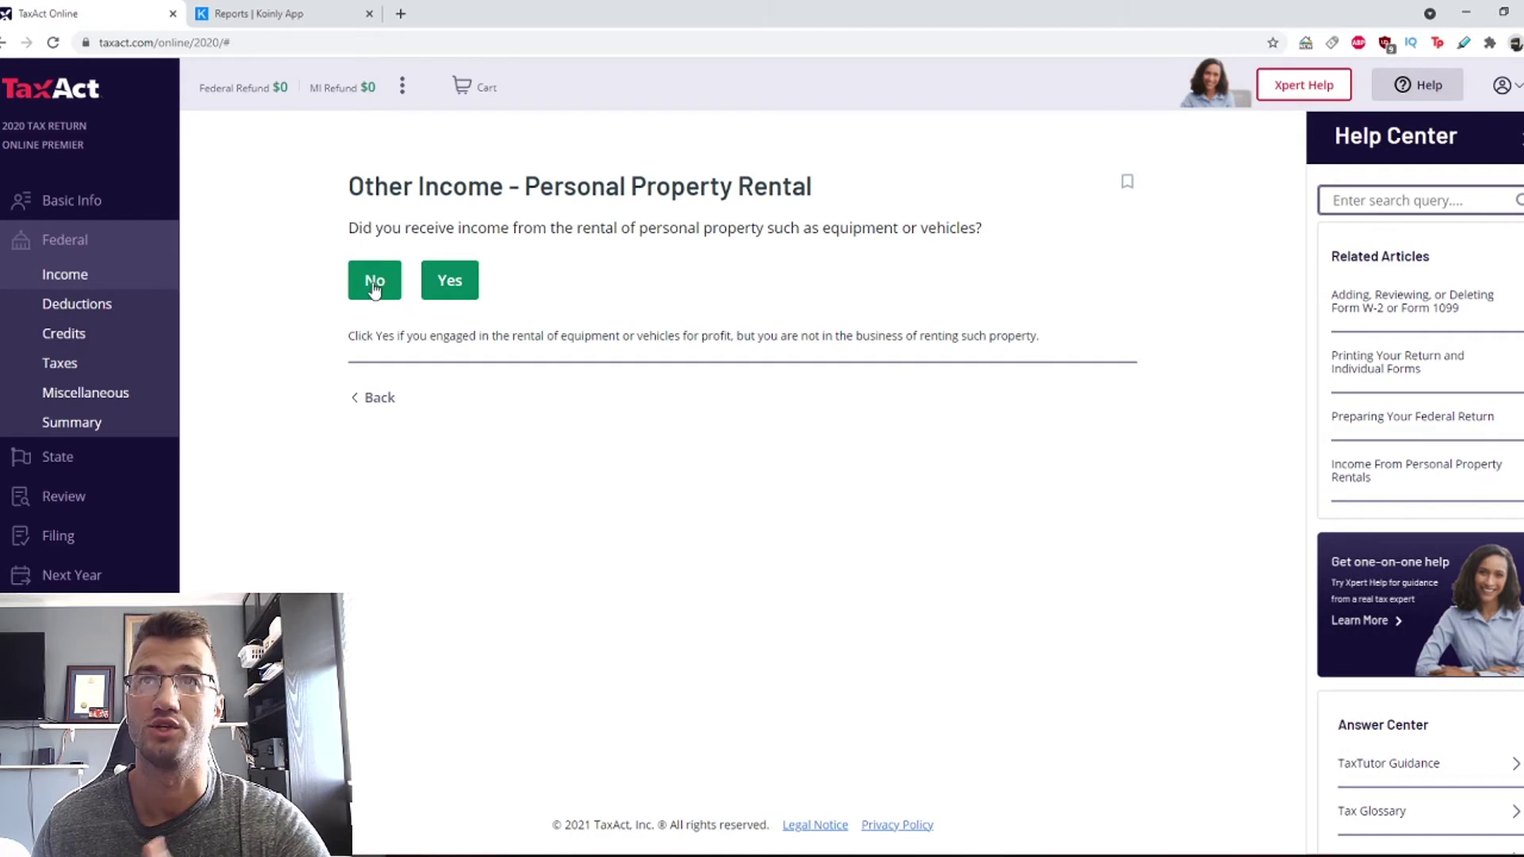
{"action": "left_click", "coordinate": [373, 286]}
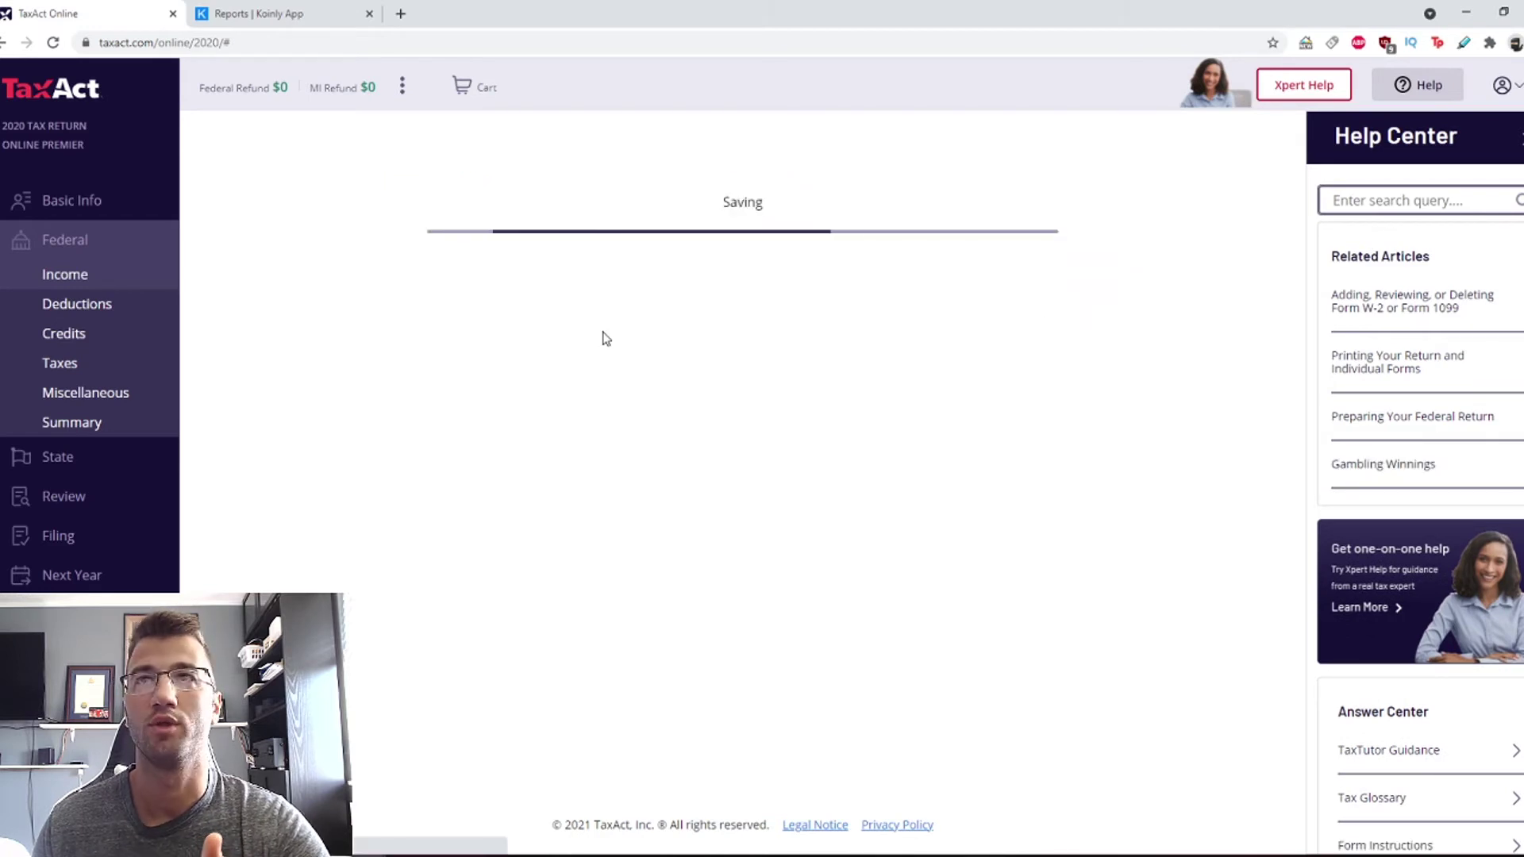
{"action": "left_click", "coordinate": [1052, 302]}
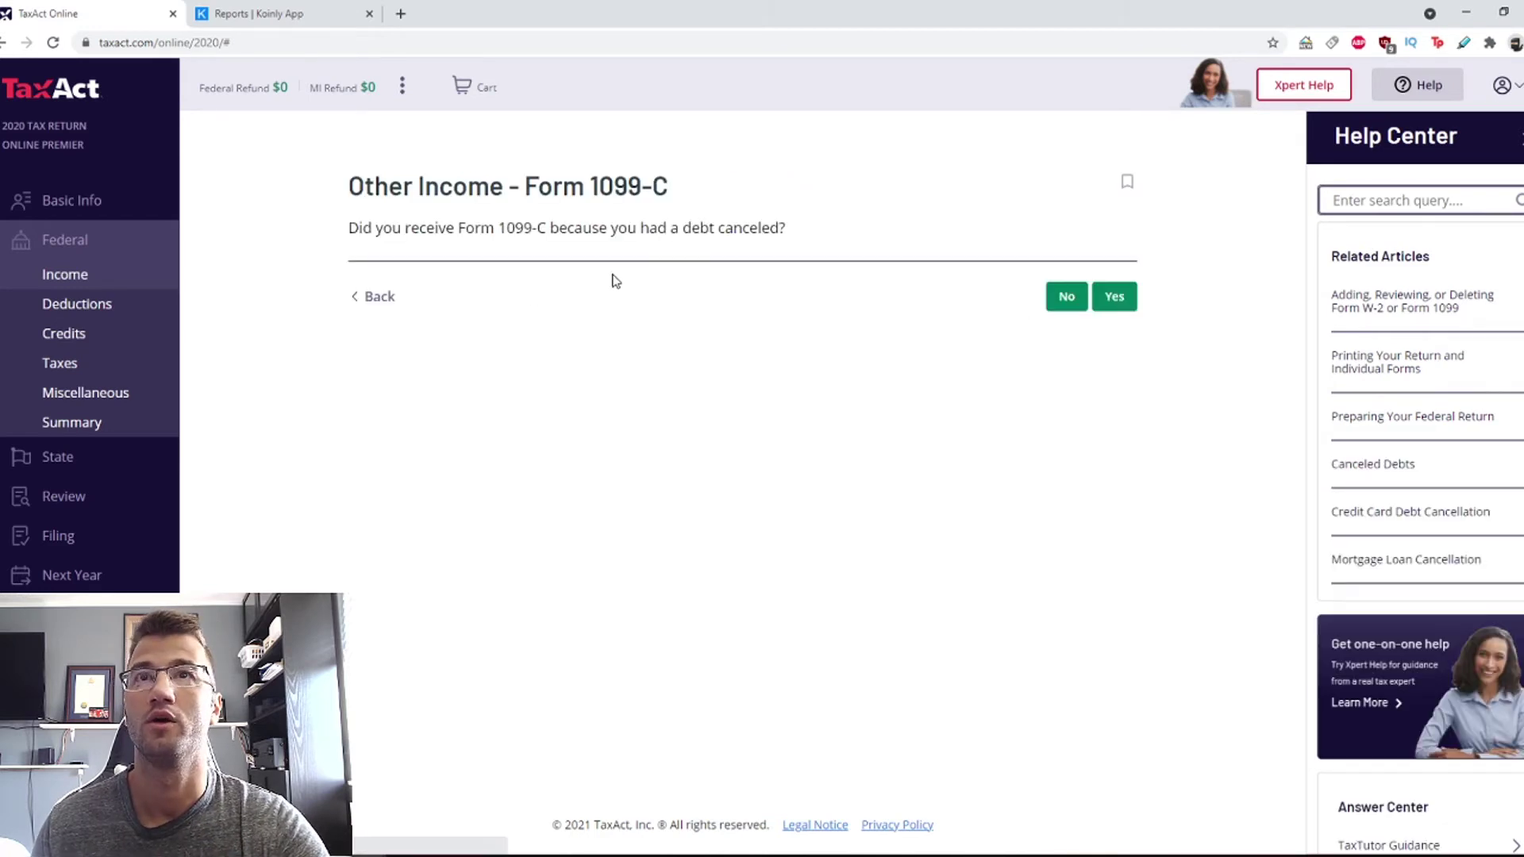
{"action": "left_click", "coordinate": [1054, 307]}
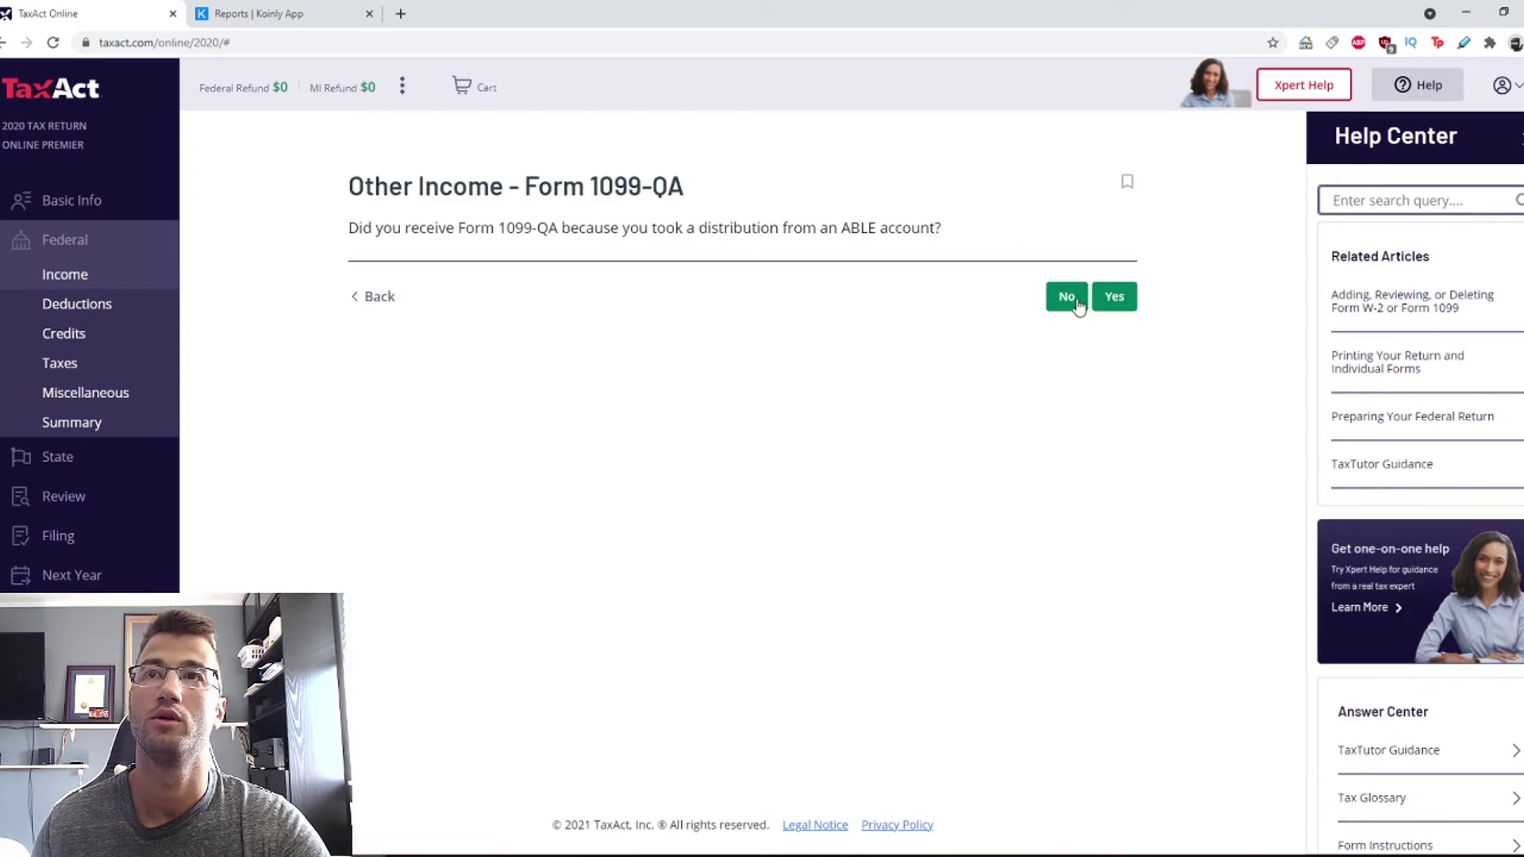
{"action": "left_click", "coordinate": [1067, 298]}
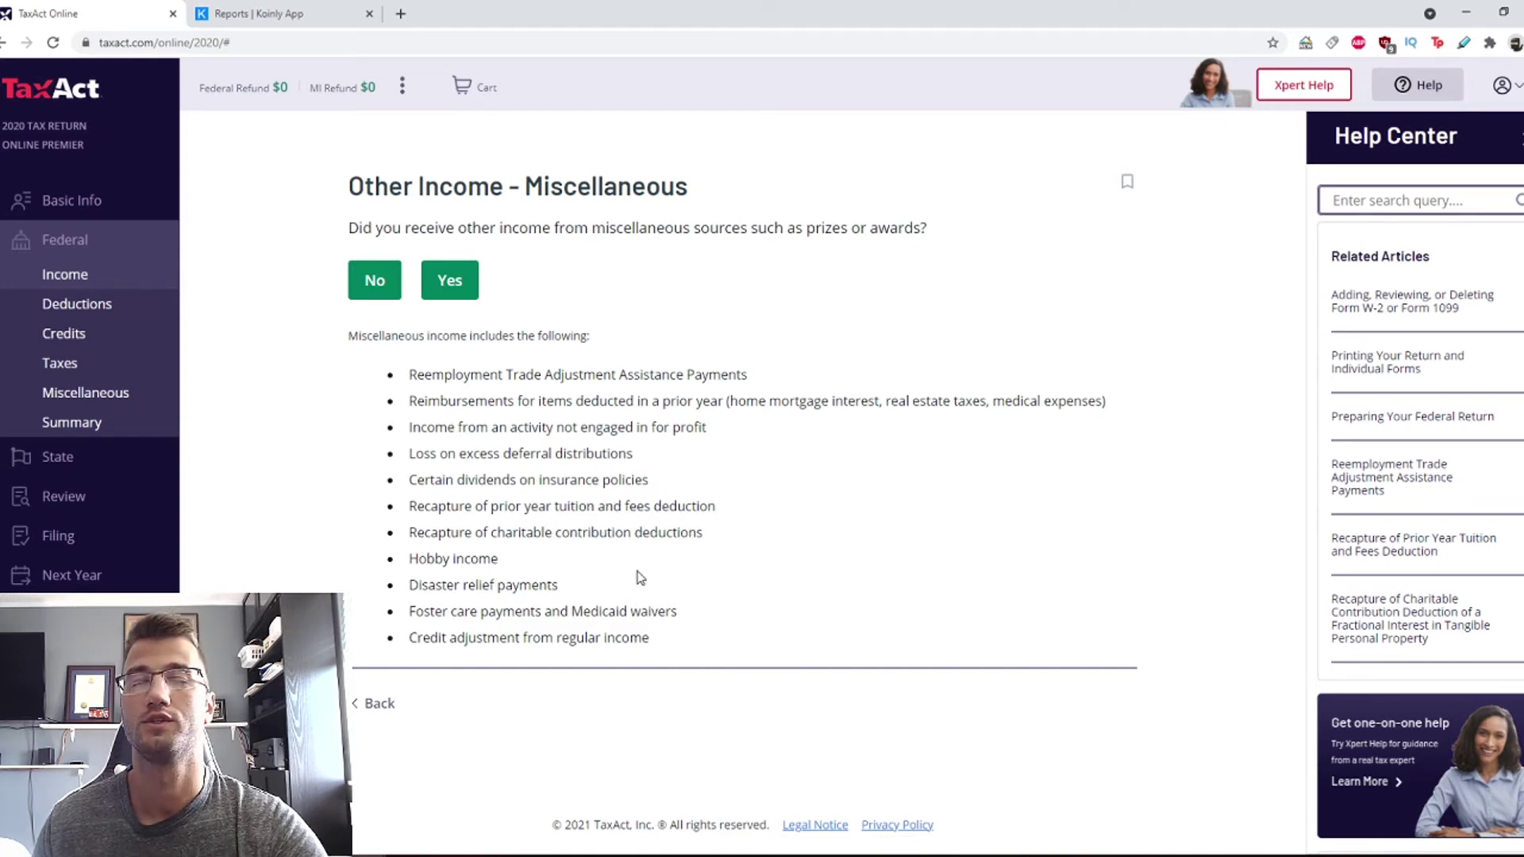
Select Koinly's $27.73 income figure and reopen the Form 8949 & Schedule D report
{"action": "left_click", "coordinate": [282, 12]}
{"action": "left_click", "coordinate": [874, 387]}
{"action": "double_click", "coordinate": [882, 389]}
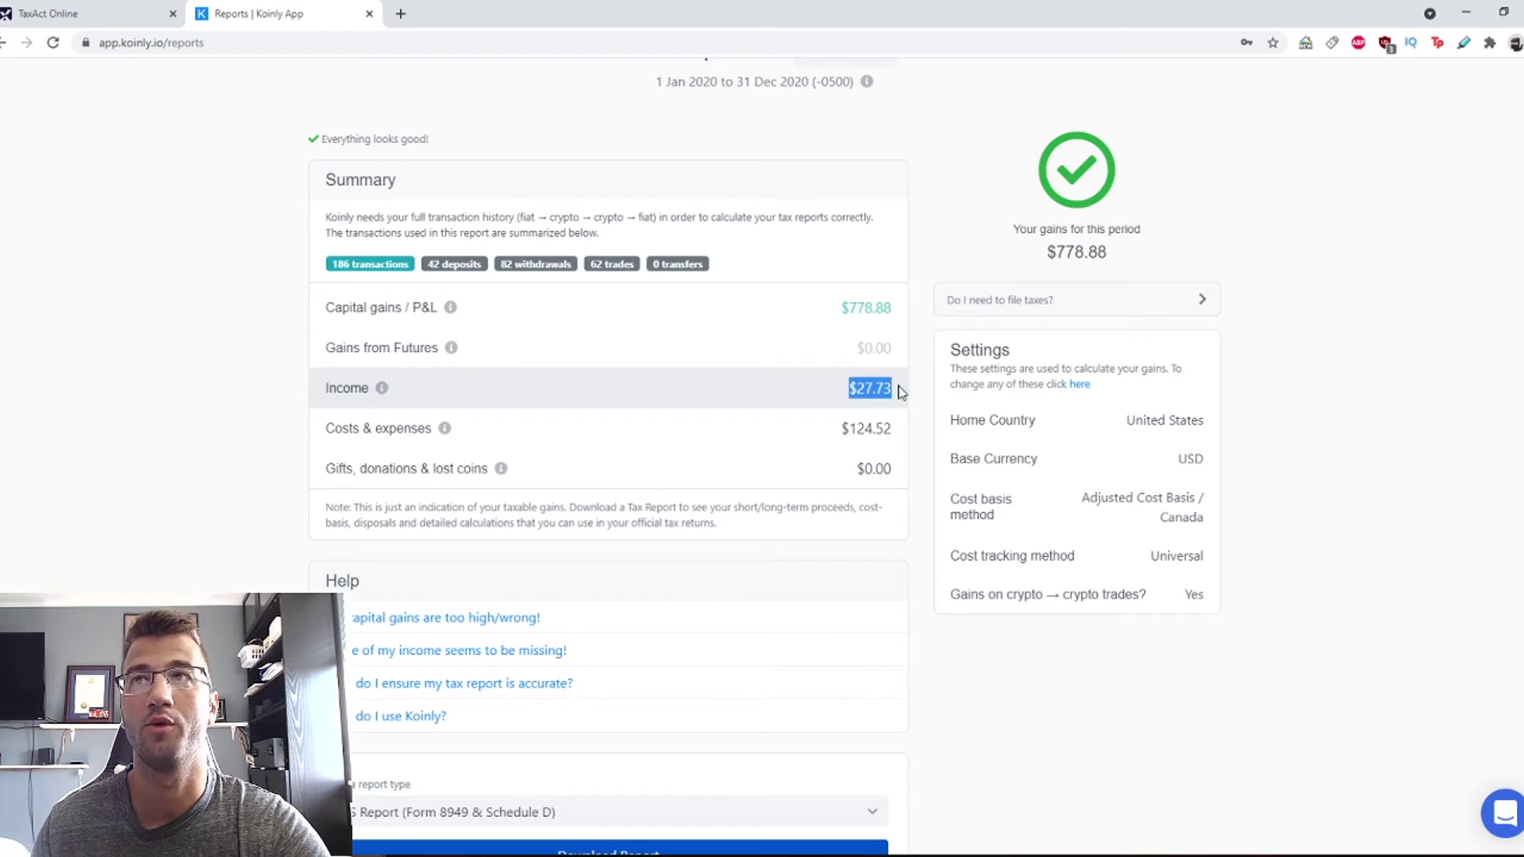
{"action": "scroll", "coordinate": [847, 490], "scroll_direction": "down", "scroll_amount": 2}
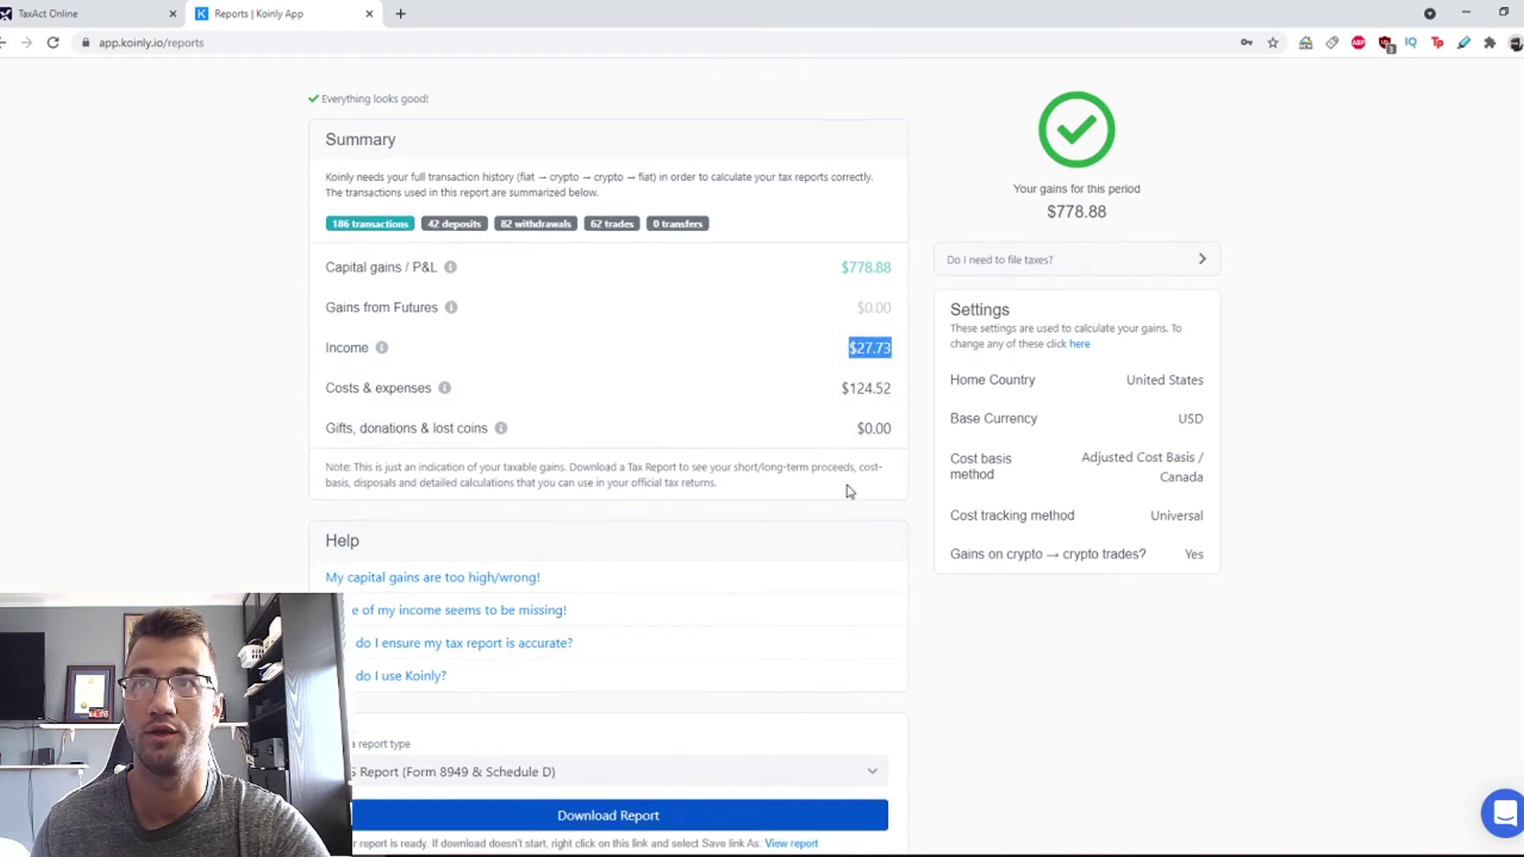
{"action": "left_click", "coordinate": [523, 648]}
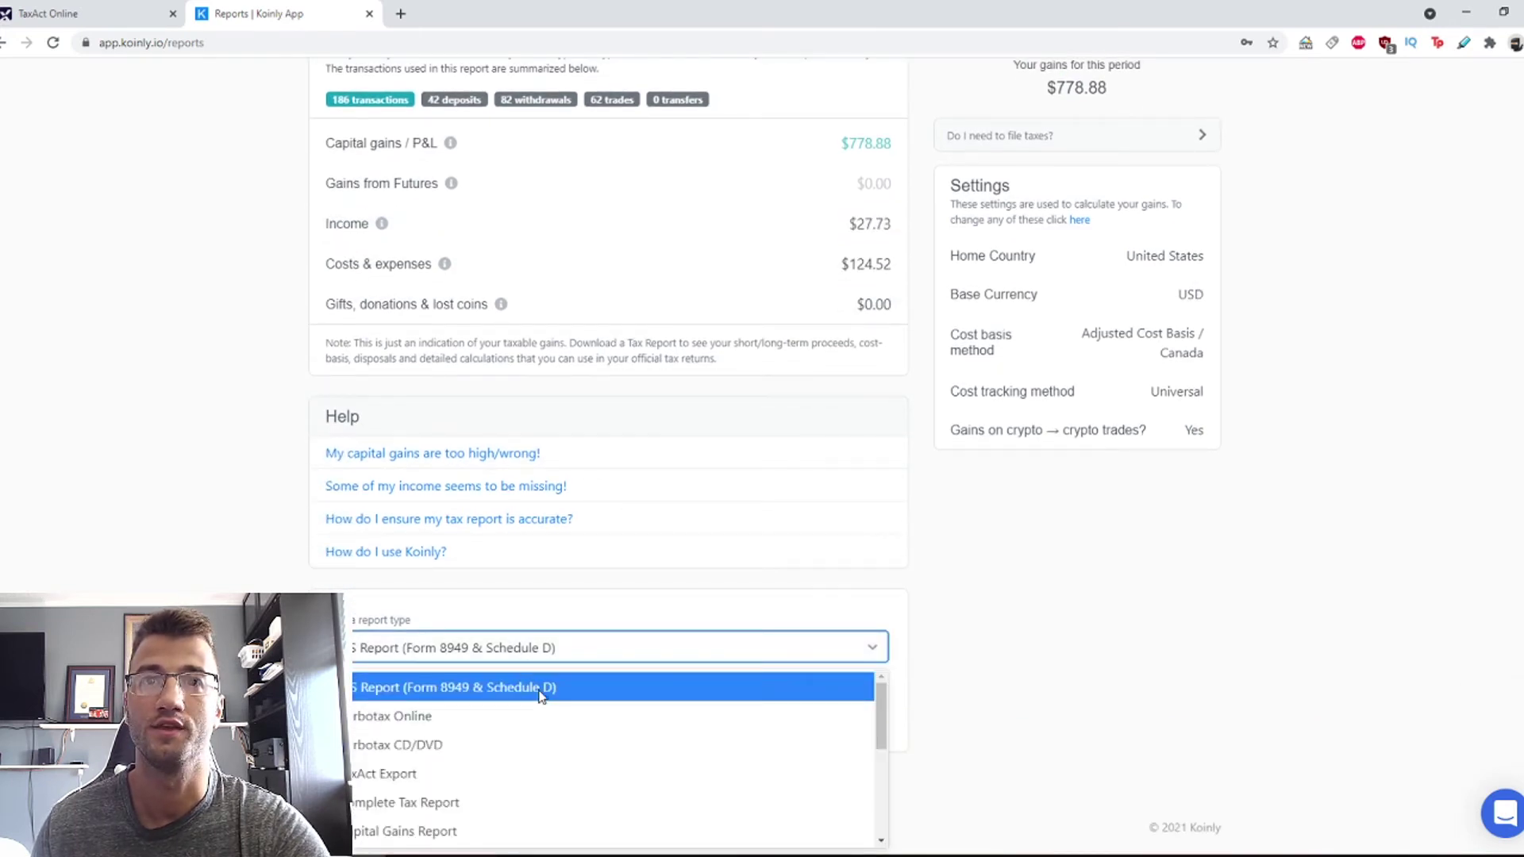
{"action": "left_click", "coordinate": [538, 687]}
{"action": "left_click", "coordinate": [635, 688]}
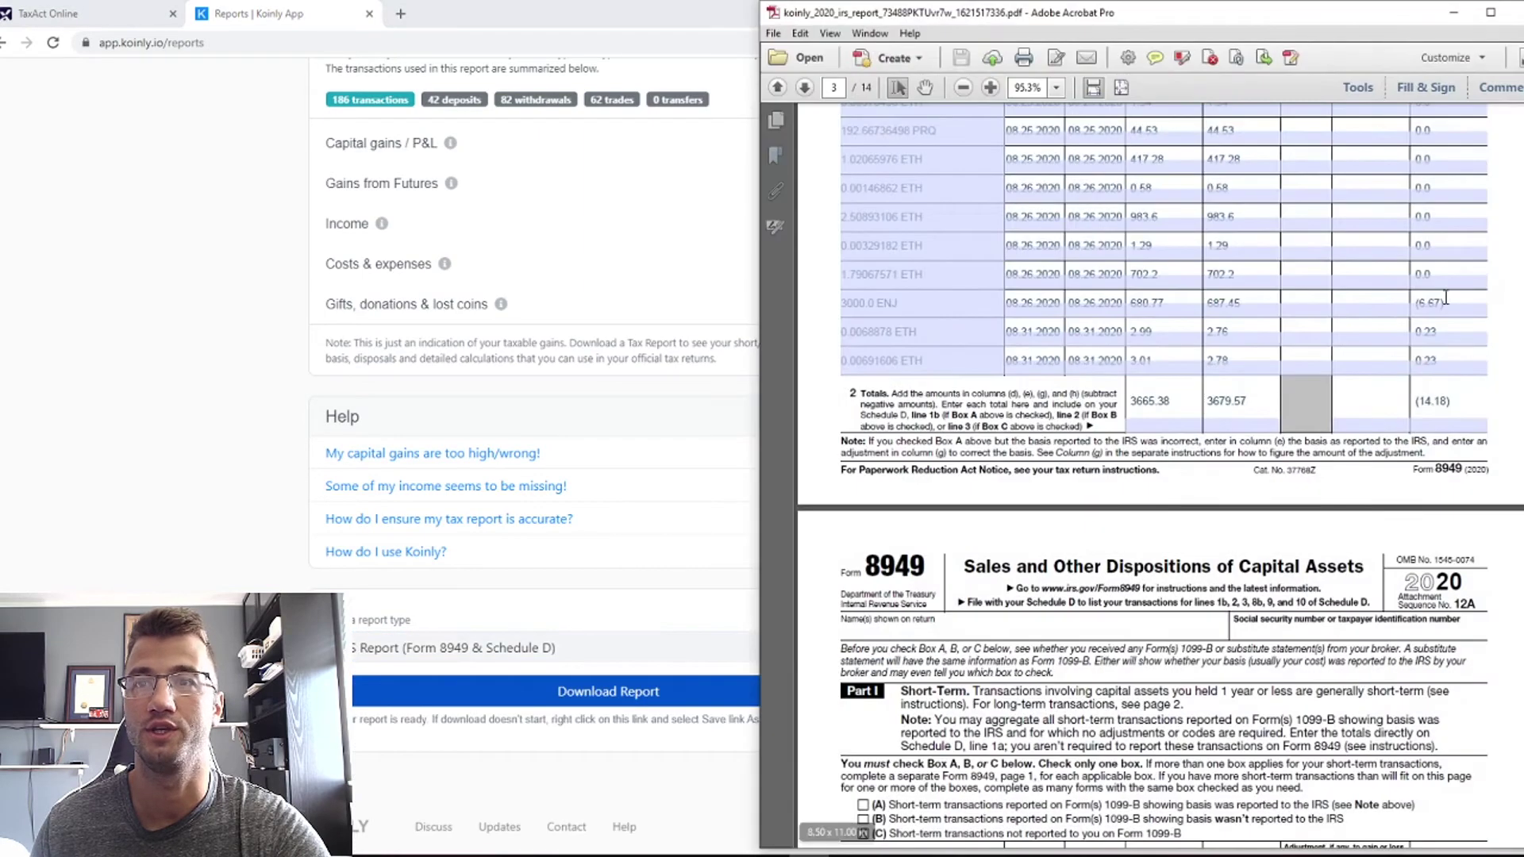
Review the PDF's Schedule D Form 1040 reference on page 1 and Form 8949 on page 4
{"action": "scroll", "coordinate": [532, 476], "scroll_direction": "up", "scroll_amount": 1}
{"action": "scroll", "coordinate": [1145, 349], "scroll_direction": "up", "scroll_amount": 15}
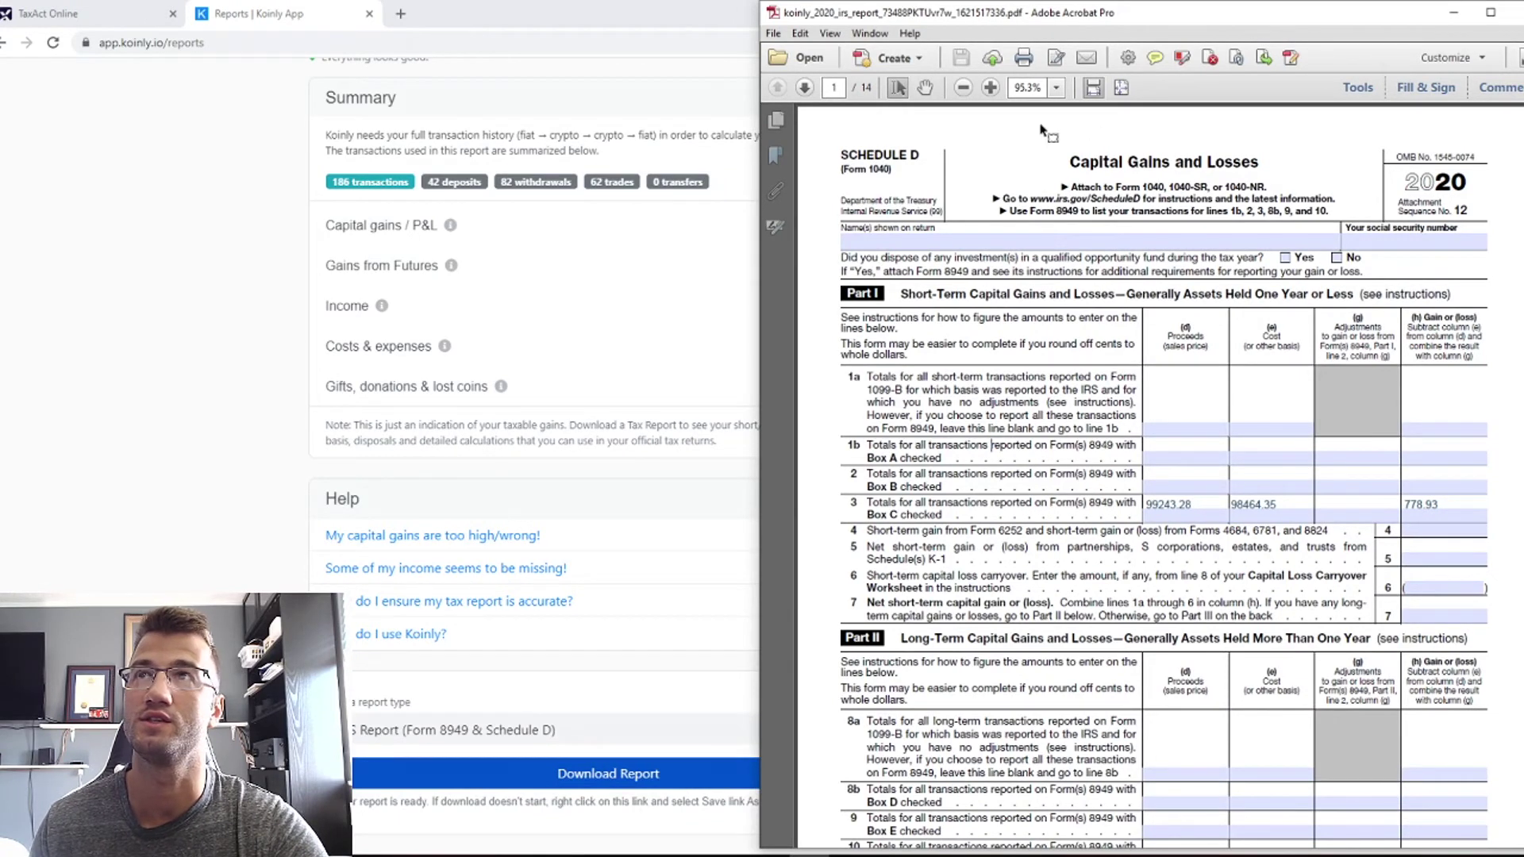
{"action": "left_click_drag", "start_coordinate": [865, 170], "coordinate": [892, 170]}
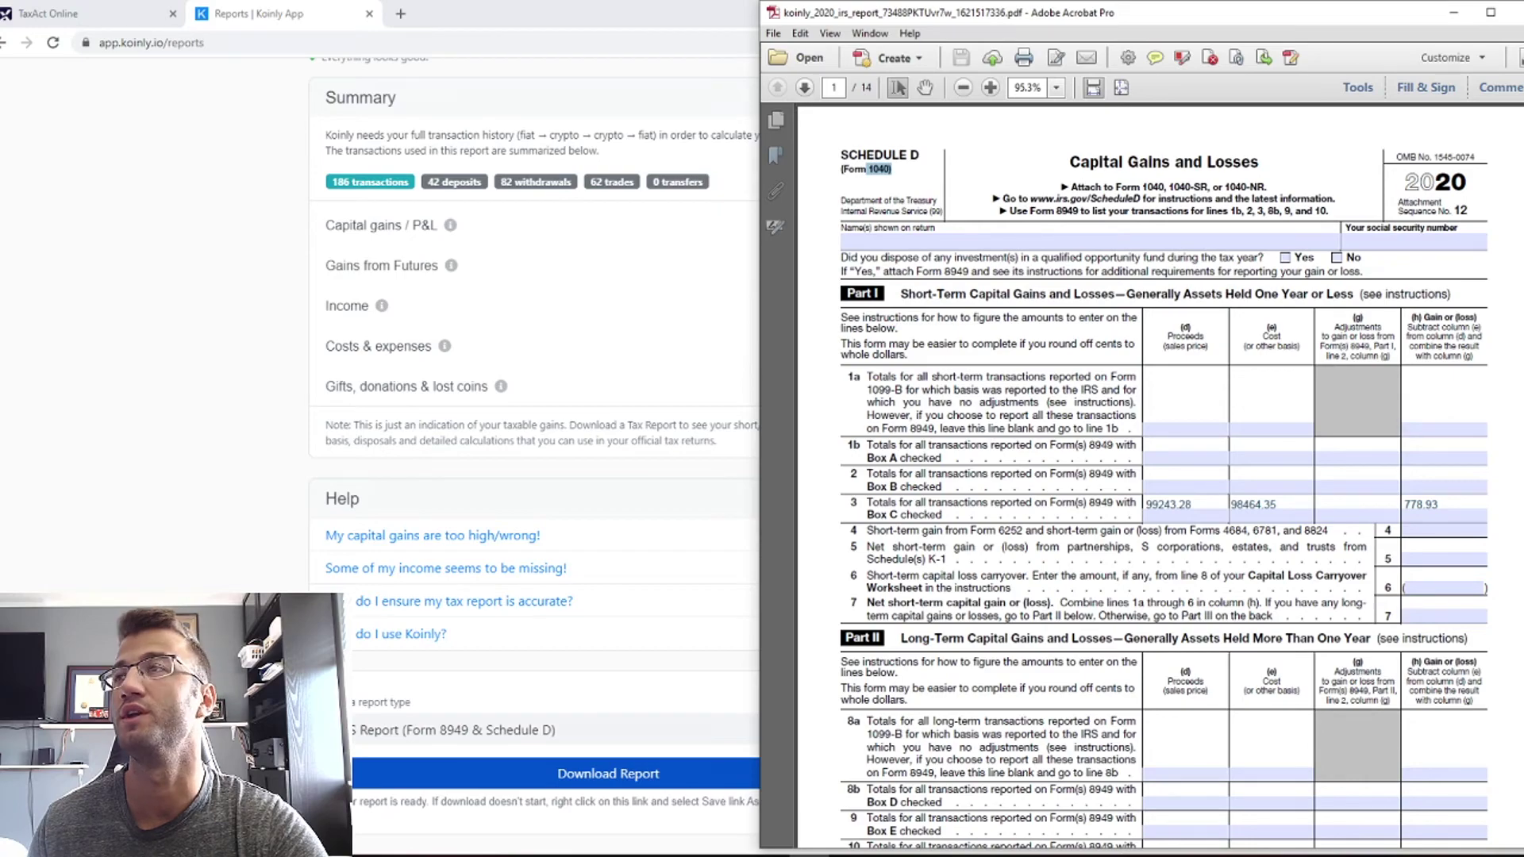
{"action": "scroll", "coordinate": [1160, 476], "scroll_direction": "down", "scroll_amount": 20}
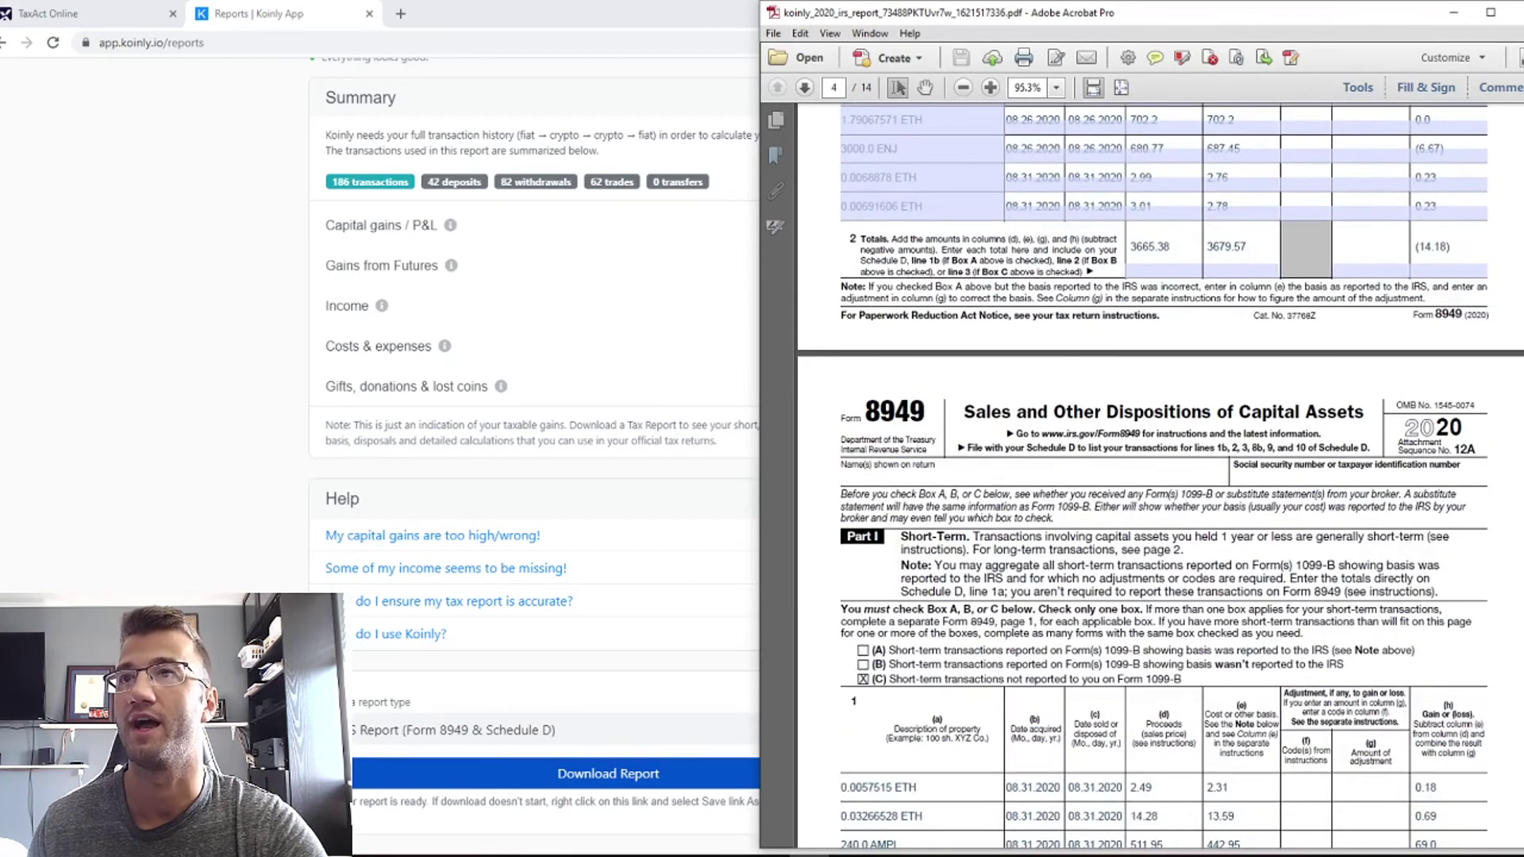
{"action": "scroll", "coordinate": [1161, 476], "scroll_direction": "down", "scroll_amount": 2}
{"action": "scroll", "coordinate": [1160, 476], "scroll_direction": "down", "scroll_amount": 2}
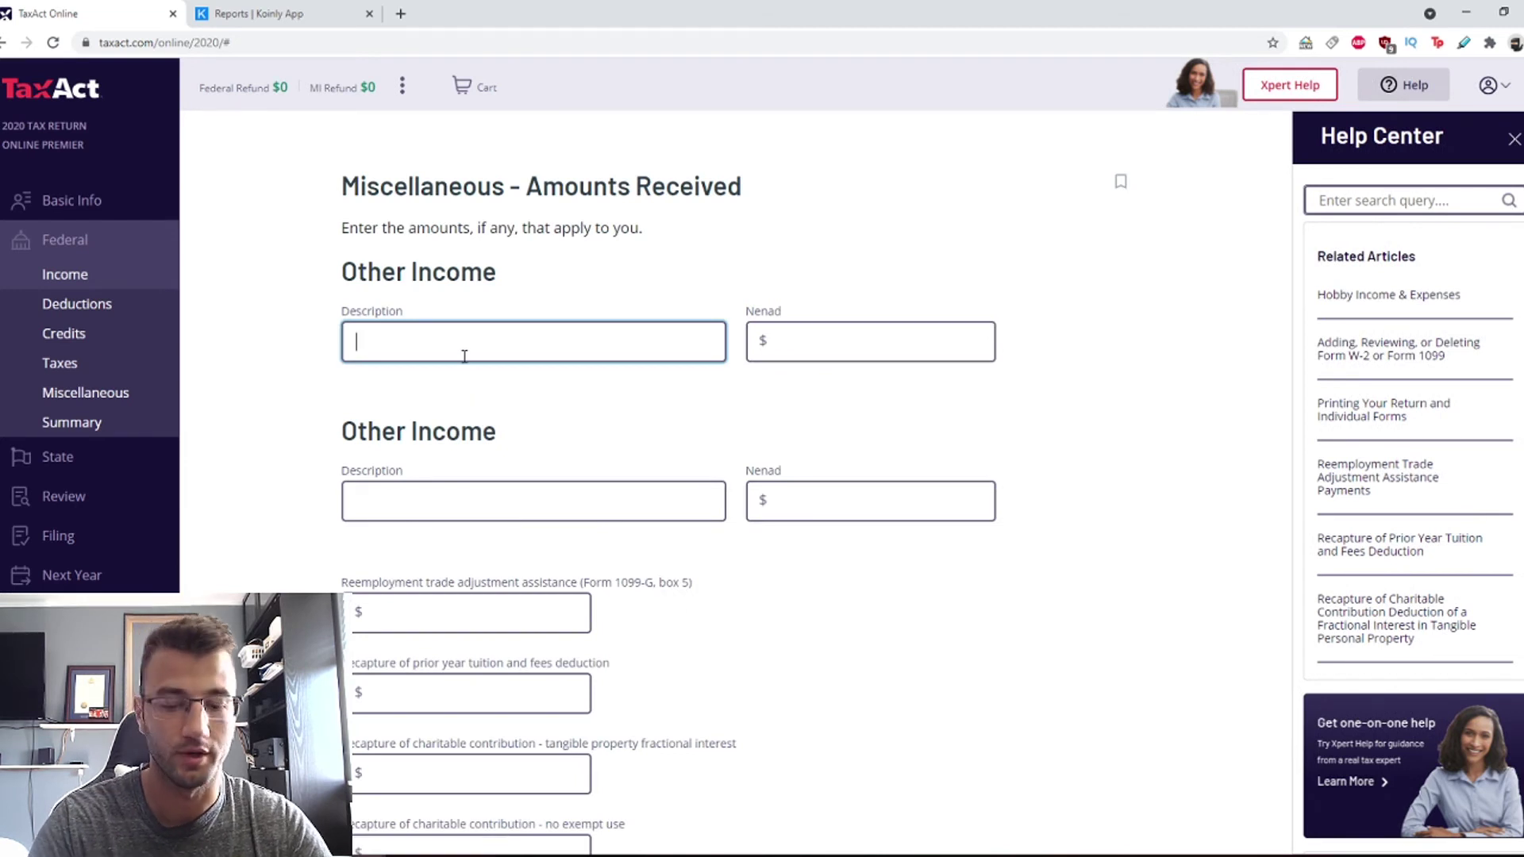
Enter 'Crypto income' as the description with an amount of 27.73, checked against Koinly
{"action": "type", "text": "ypto income"}
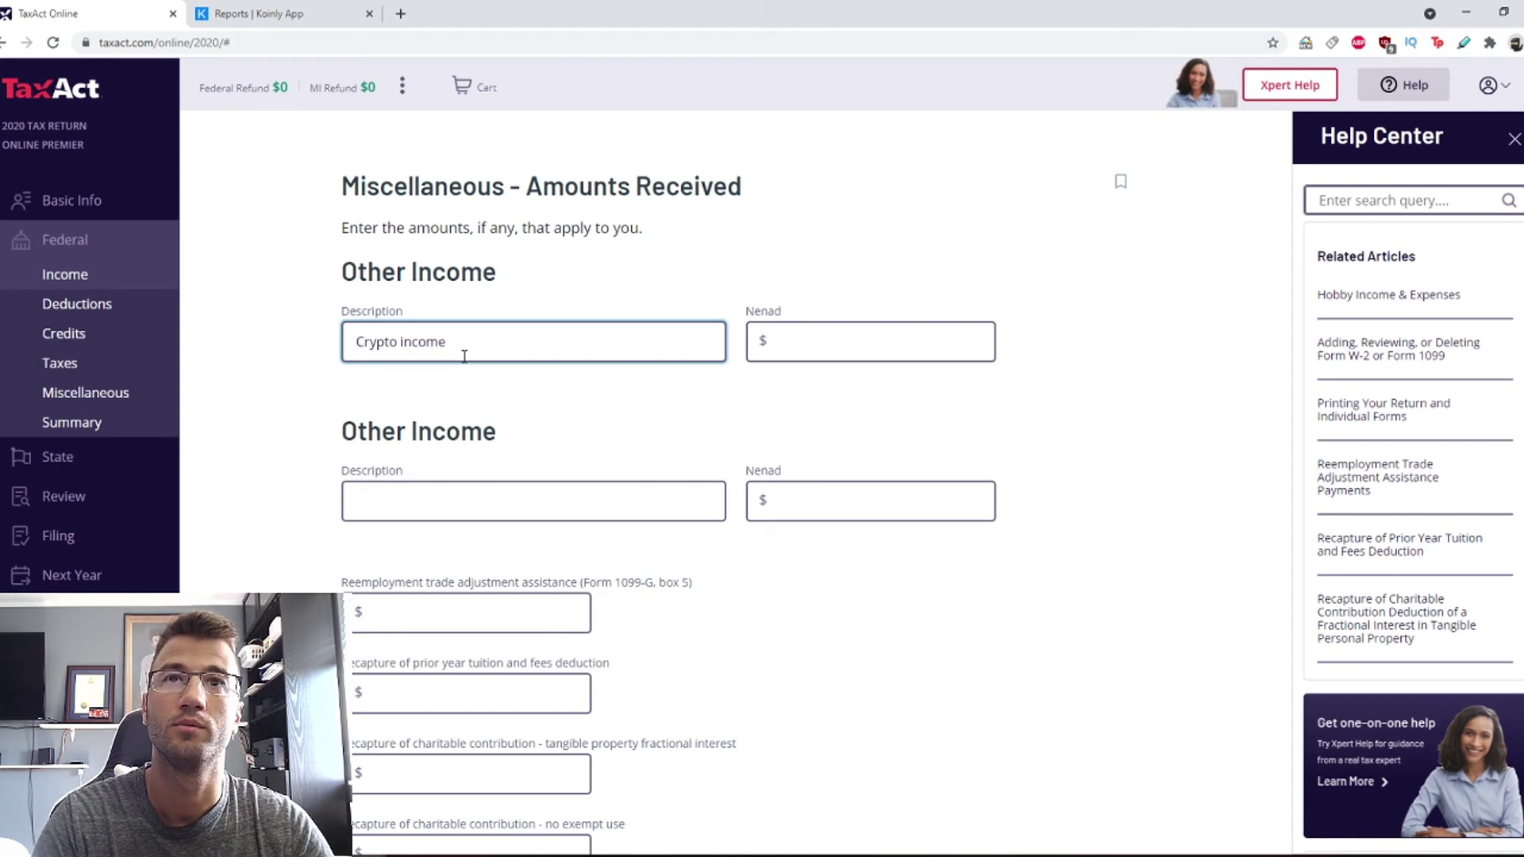
{"action": "left_click", "coordinate": [892, 338]}
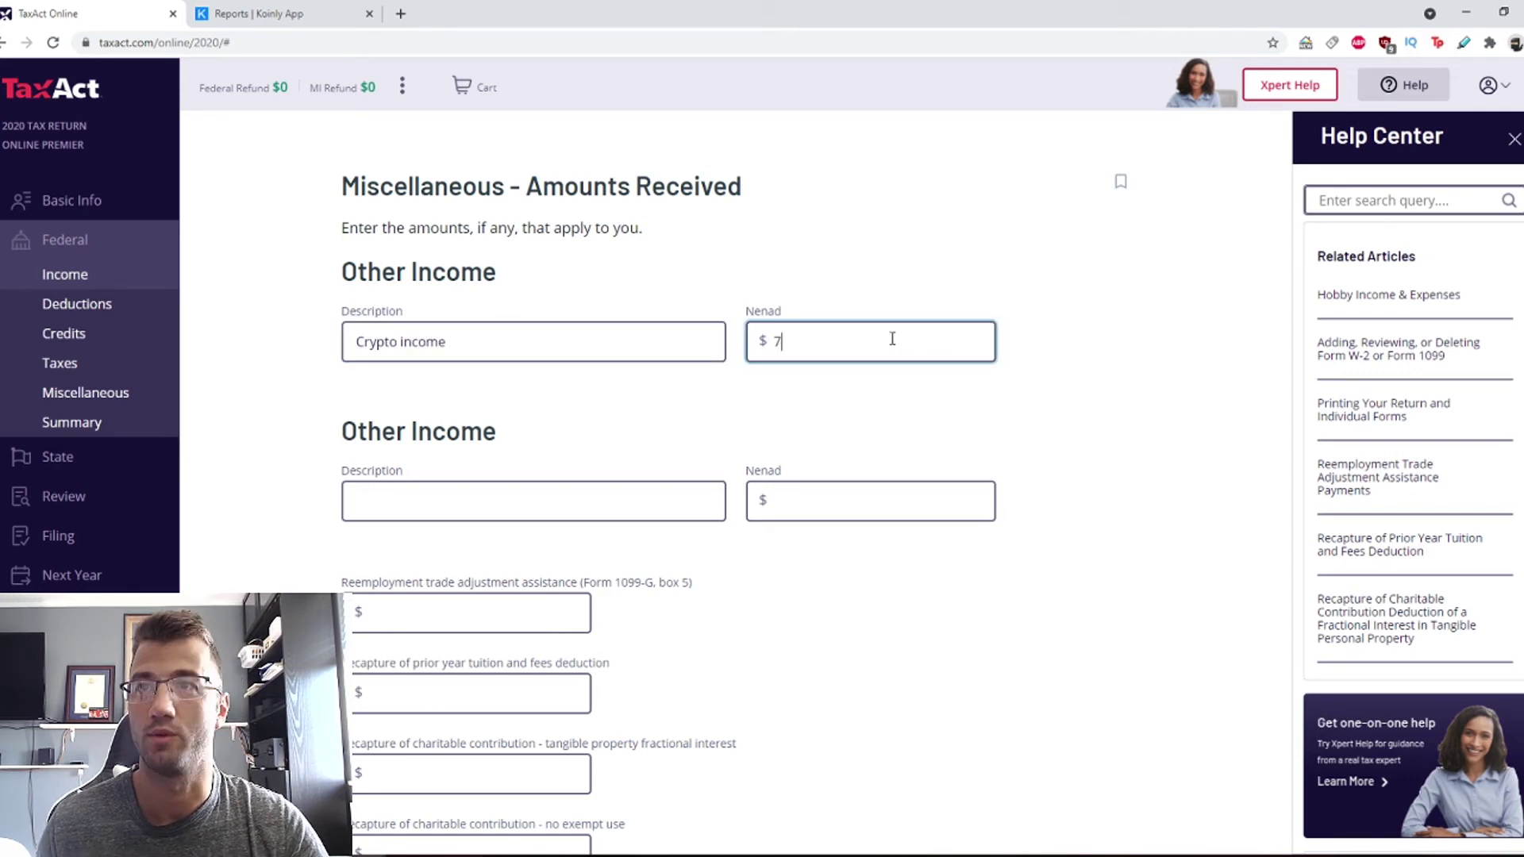
{"action": "type", "text": "27"}
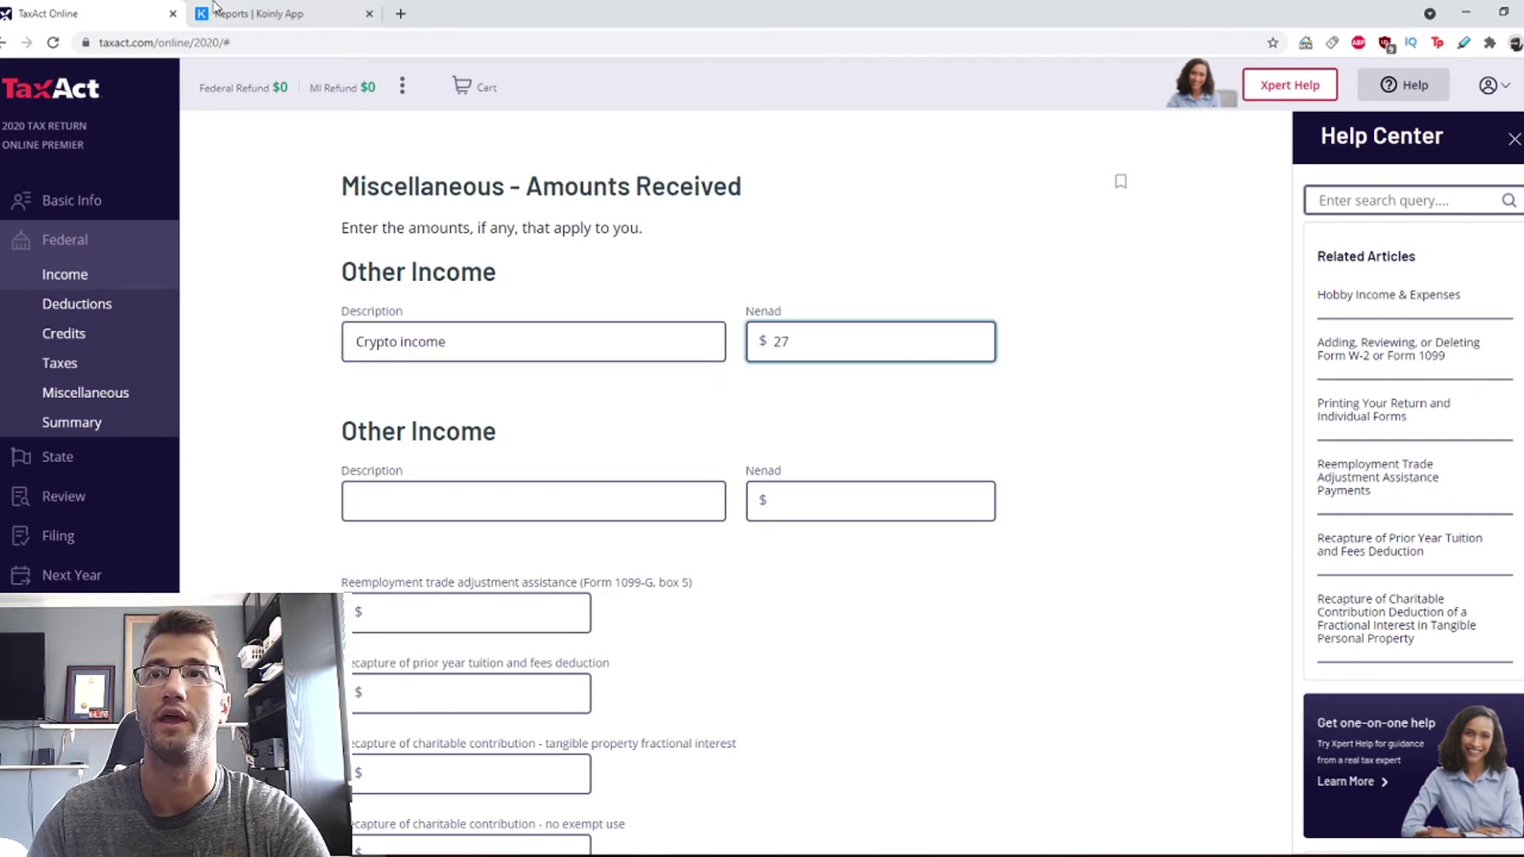
{"action": "key", "text": "ctrl+Tab"}
{"action": "key", "text": "ctrl+shift+Tab"}
{"action": "type", "text": ".73"}
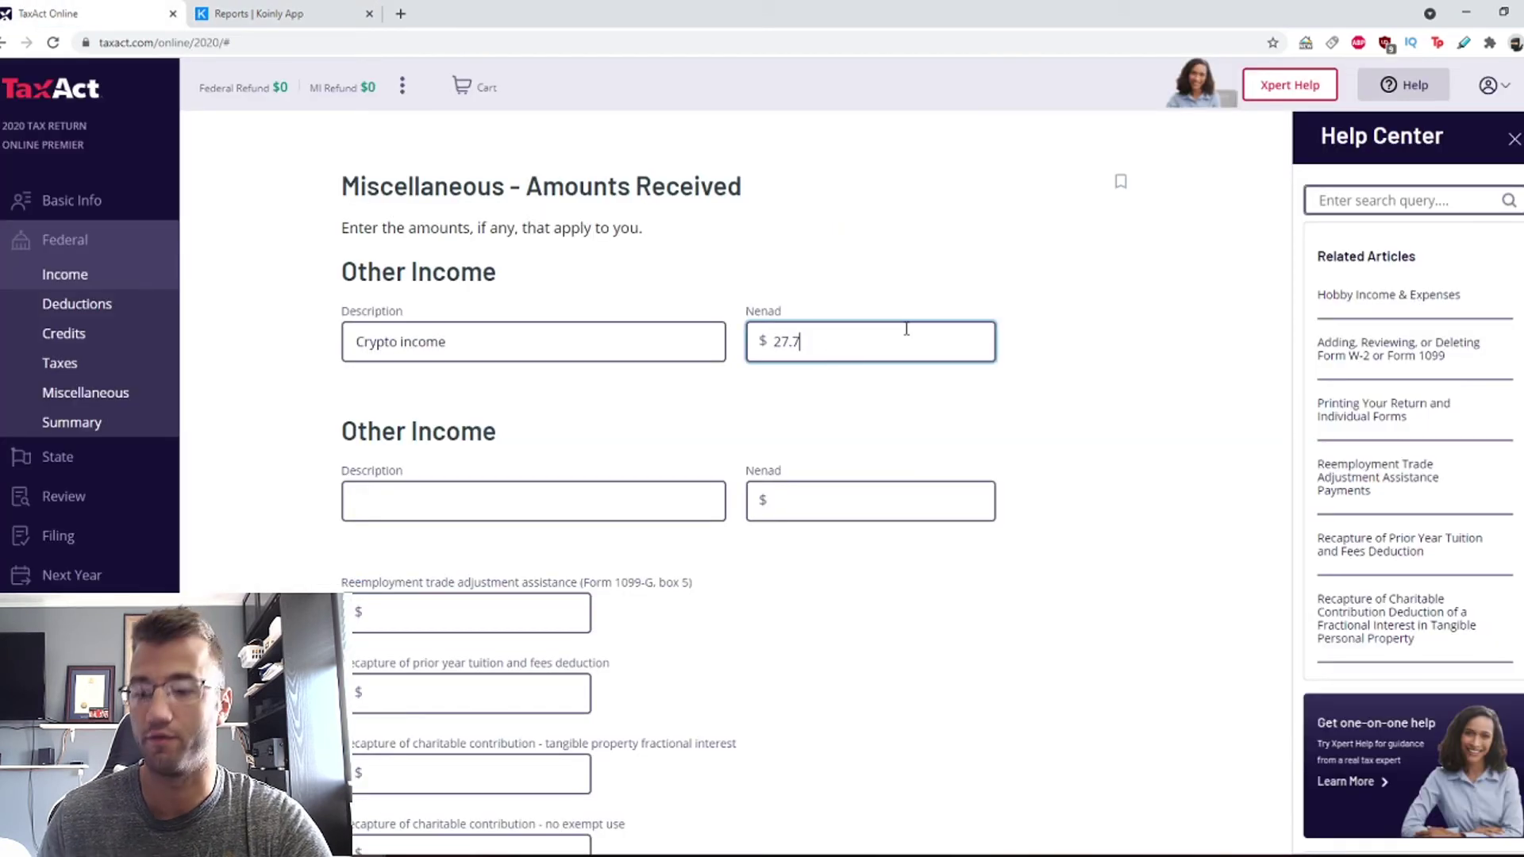
{"action": "left_click", "coordinate": [834, 514]}
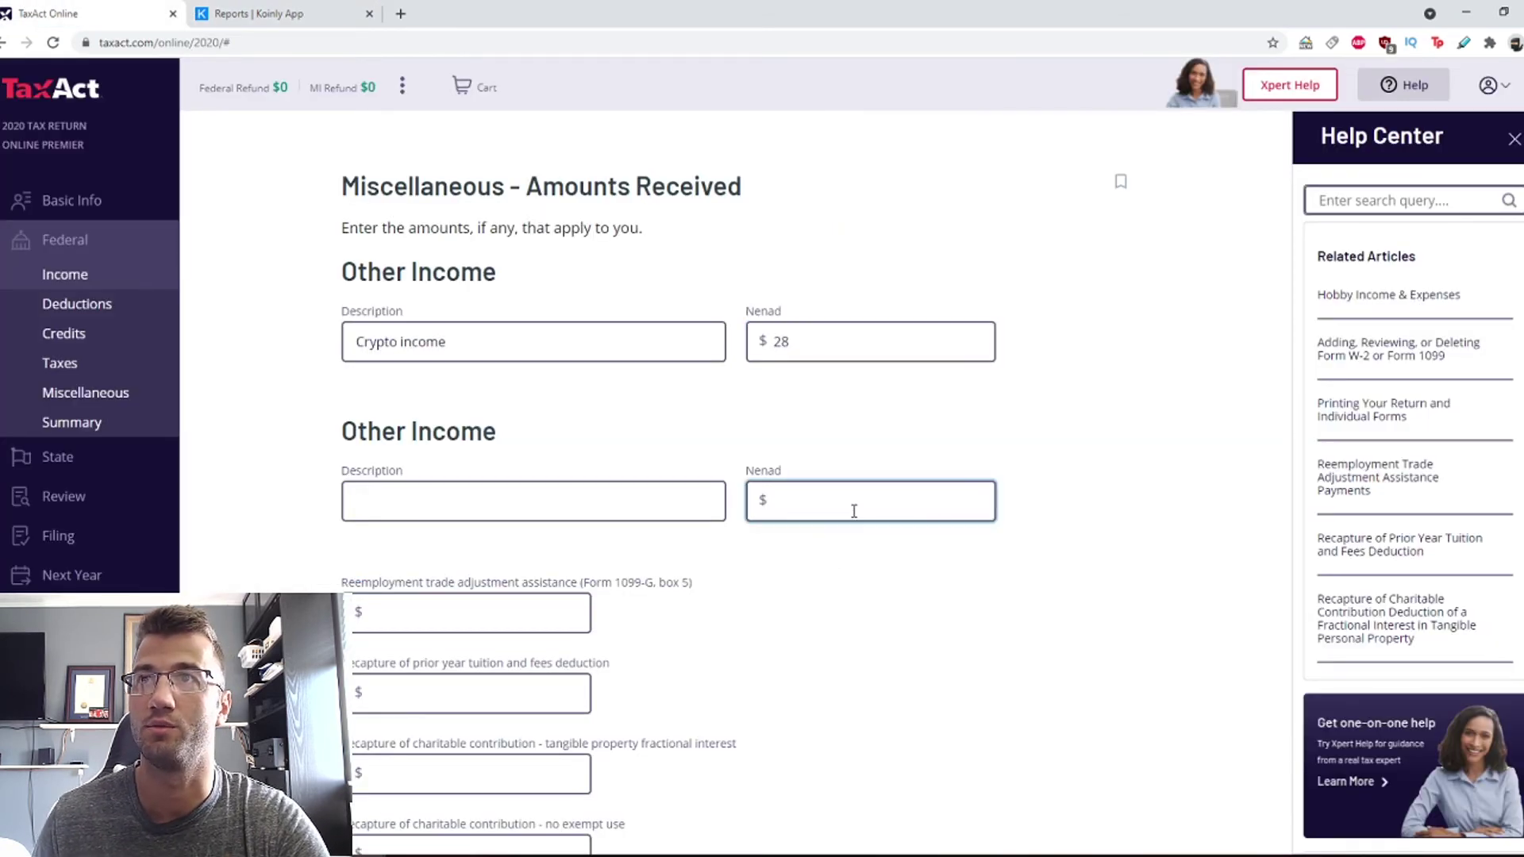
Save the crypto entry so the Income summary lists Other income at $28
{"action": "key", "text": "Tab"}
{"action": "key", "text": "Tab"}
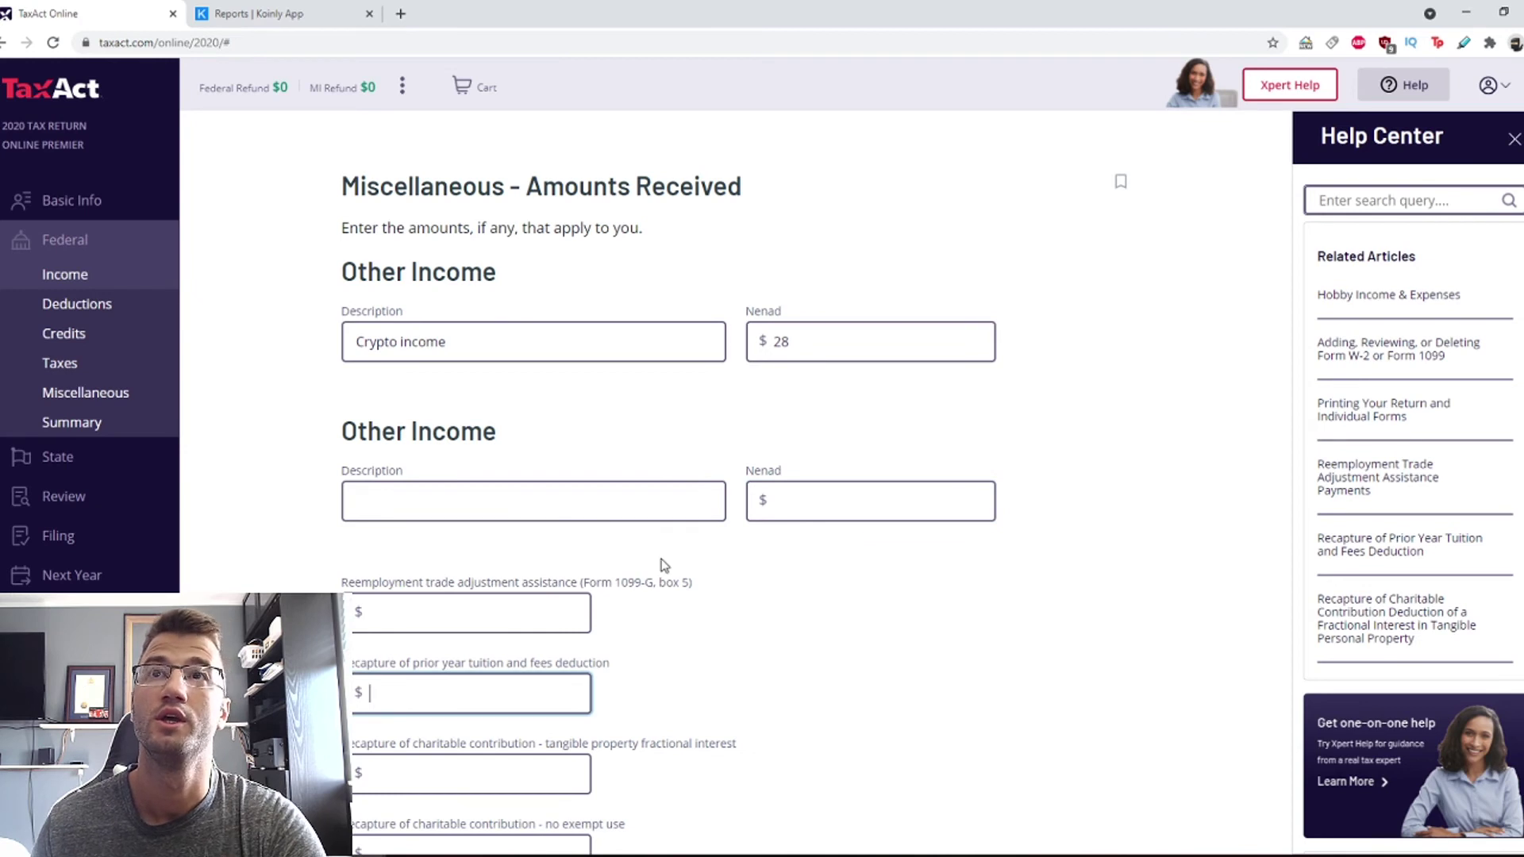
{"action": "scroll", "coordinate": [635, 534], "scroll_direction": "down", "scroll_amount": 1}
{"action": "scroll", "coordinate": [628, 500], "scroll_direction": "down", "scroll_amount": 1}
{"action": "scroll", "coordinate": [531, 598], "scroll_direction": "down", "scroll_amount": 1}
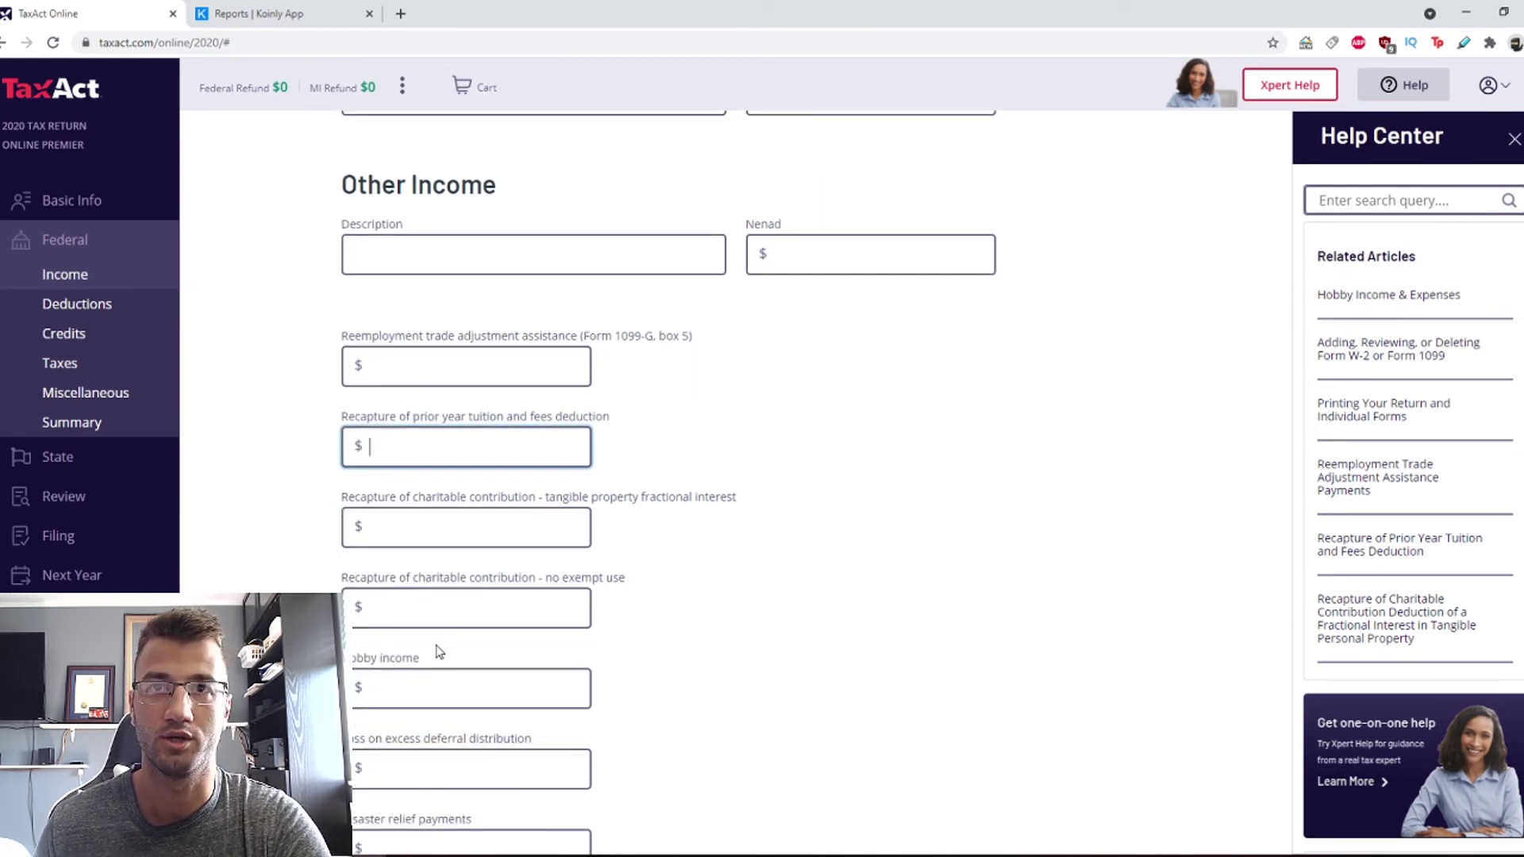
{"action": "scroll", "coordinate": [457, 448], "scroll_direction": "down", "scroll_amount": 2}
{"action": "scroll", "coordinate": [633, 588], "scroll_direction": "down", "scroll_amount": 7}
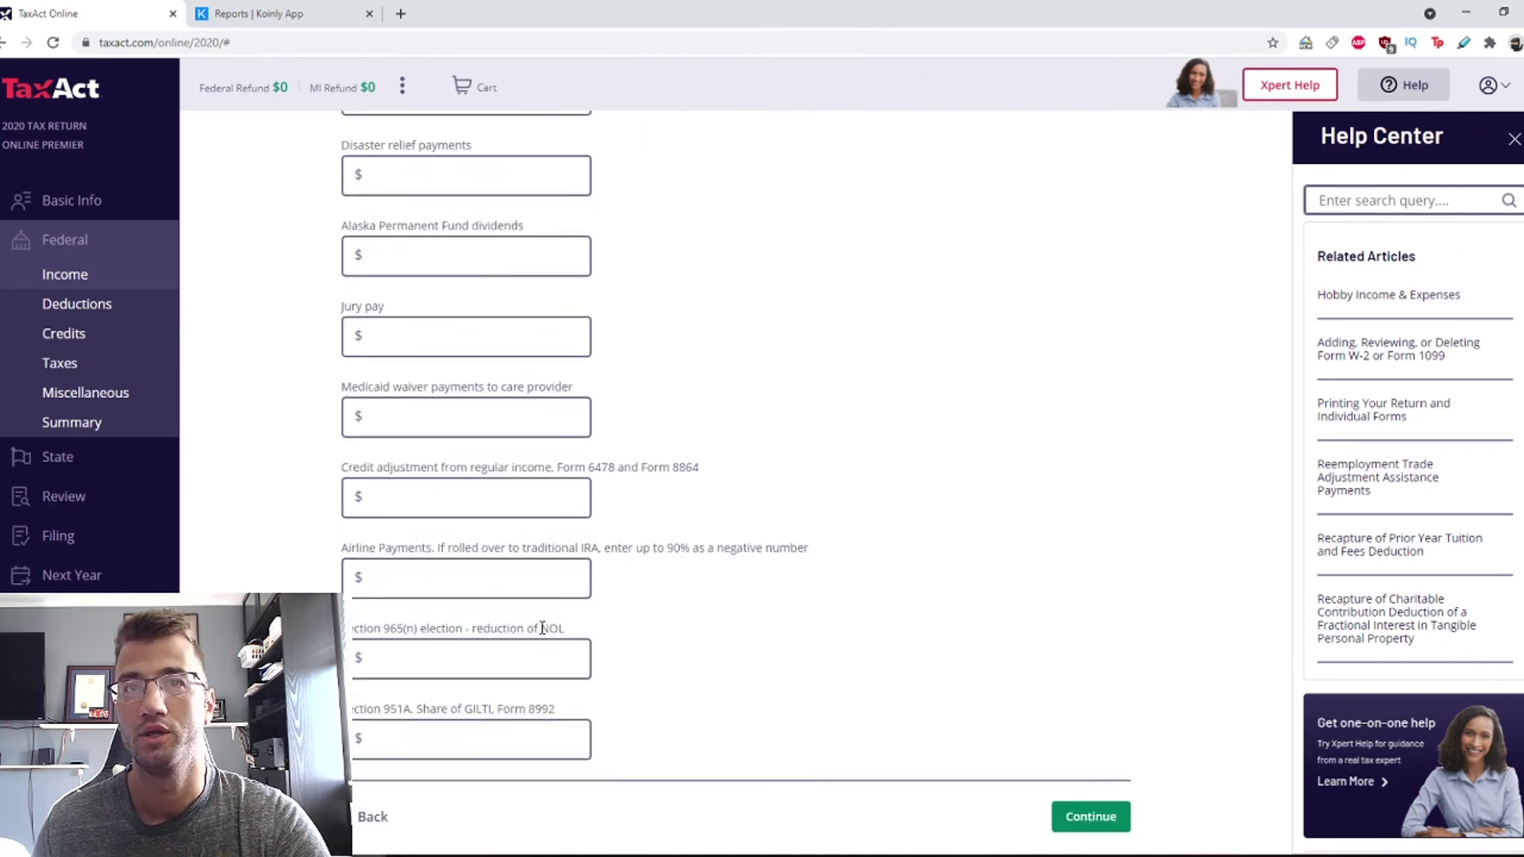
{"action": "left_click", "coordinate": [1089, 750]}
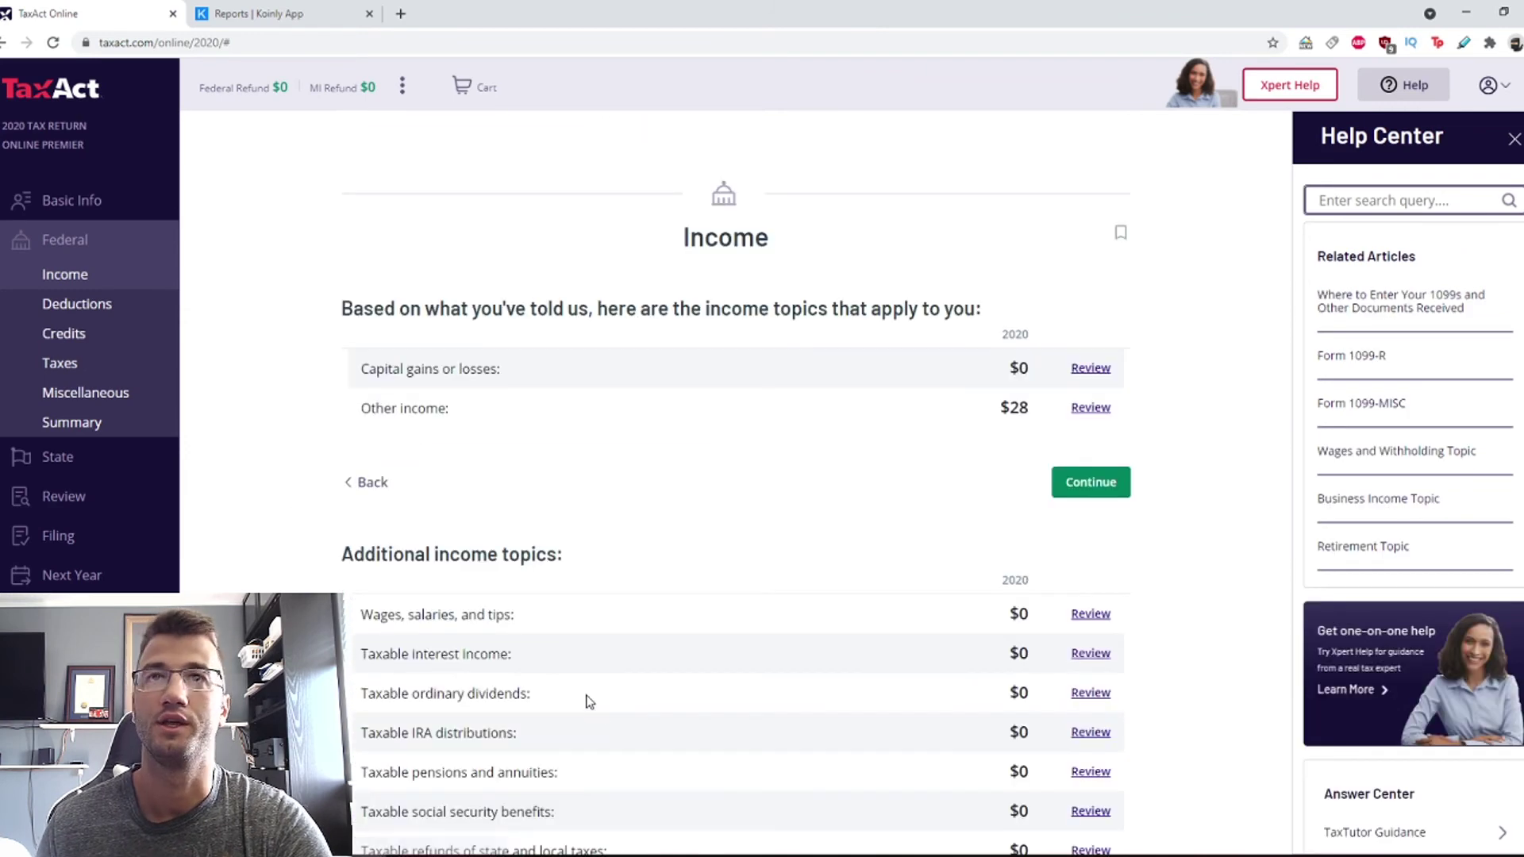